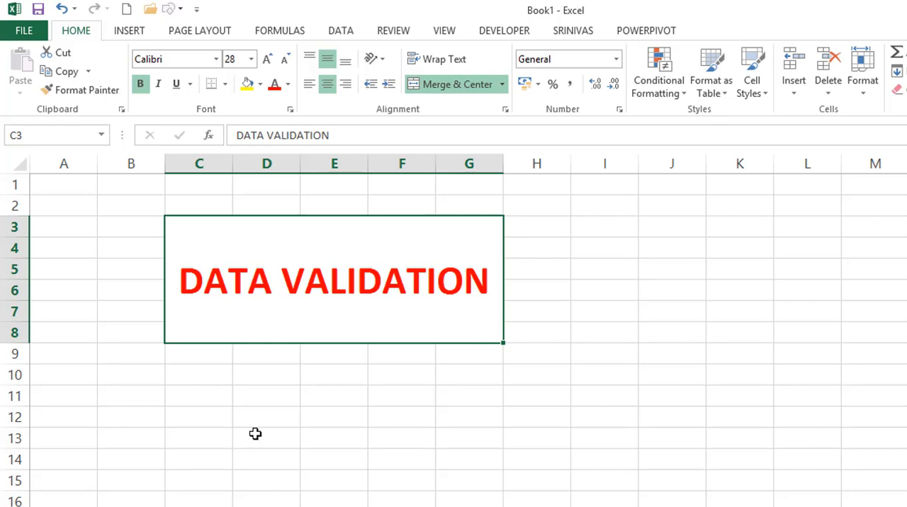
Start a data validation rule for cells A1:A5 on the blank sheet that allows only whole numbers.
left_click(255, 434)
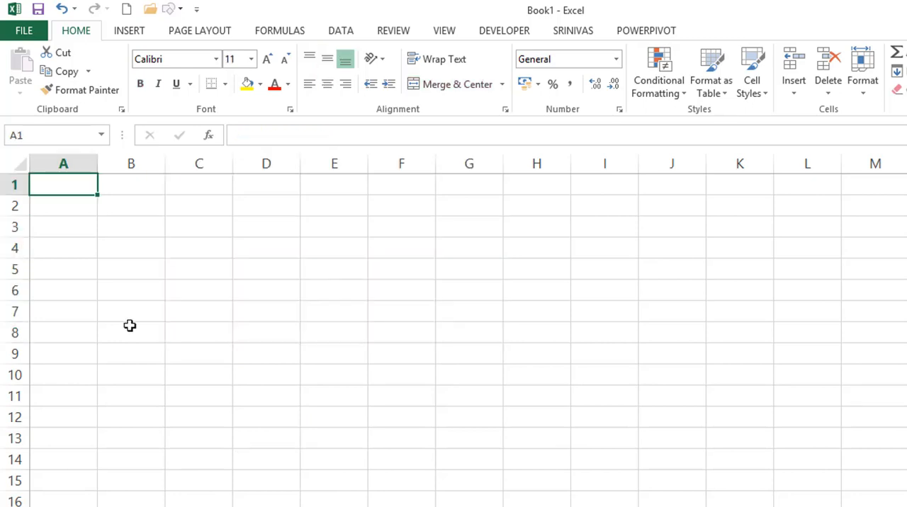
left_click_drag(68, 183, 62, 268)
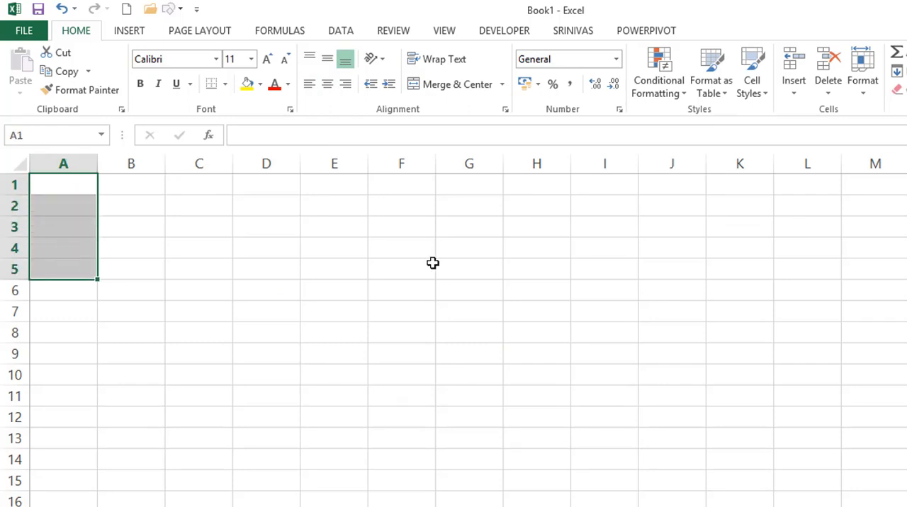
left_click(335, 32)
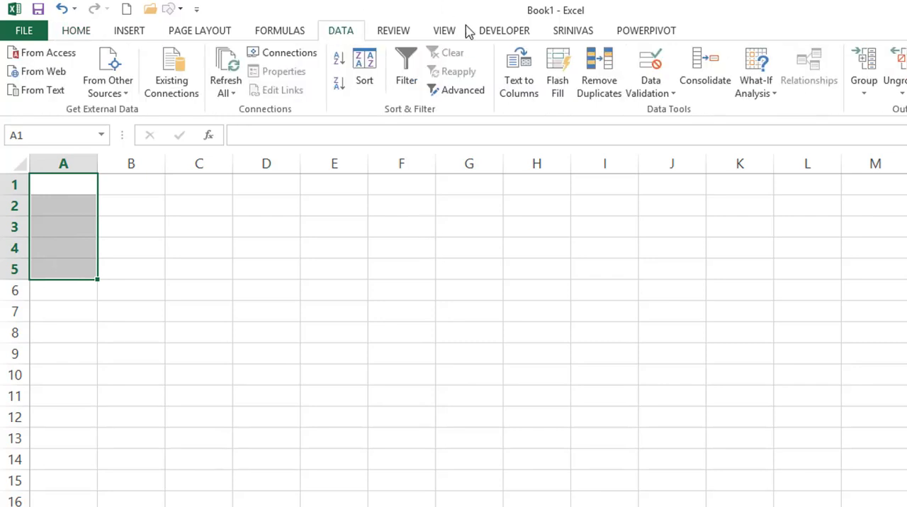
left_click(650, 62)
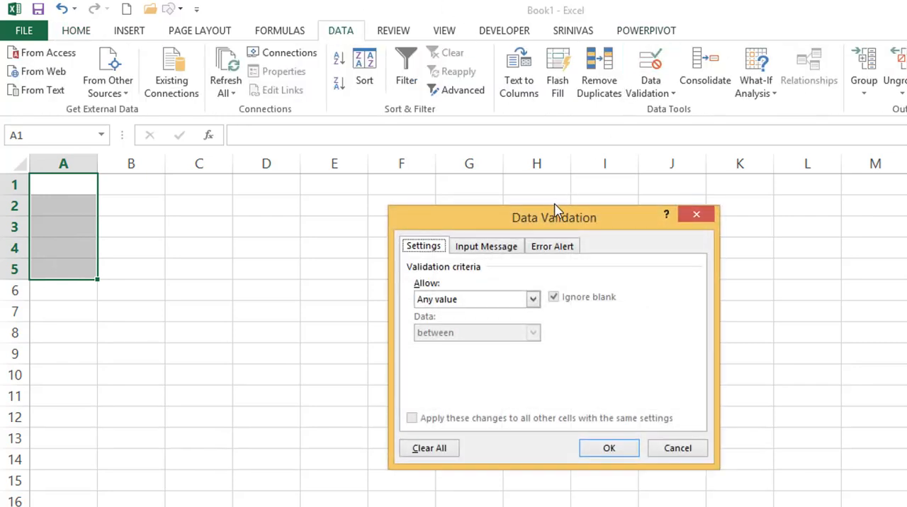
left_click_drag(533, 226, 390, 210)
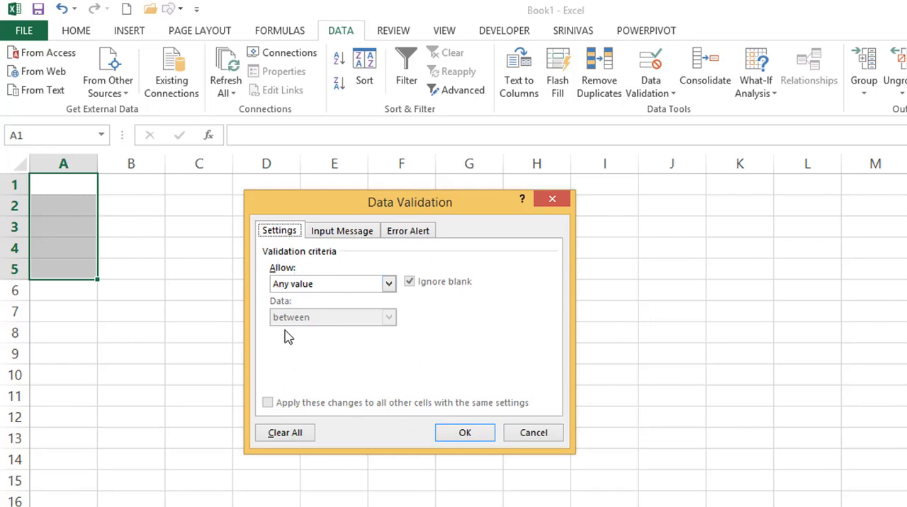
left_click(294, 291)
left_click(292, 291)
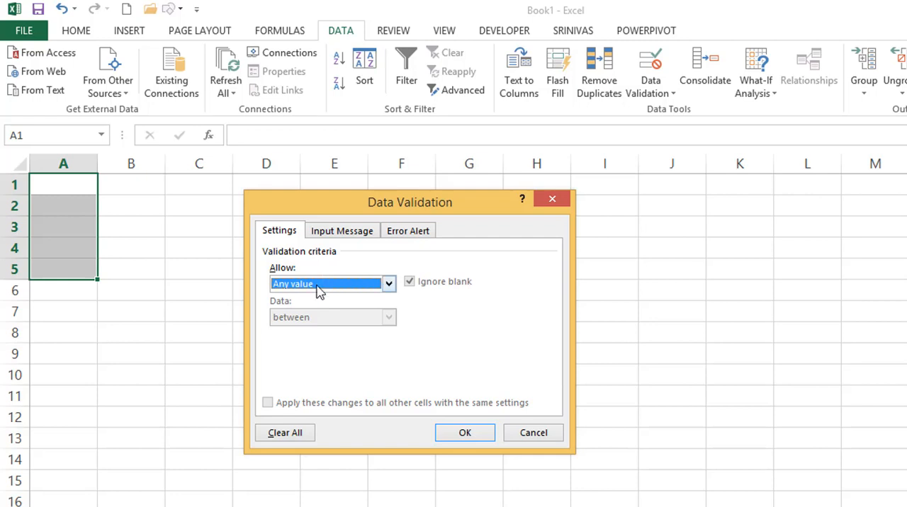
left_click(318, 285)
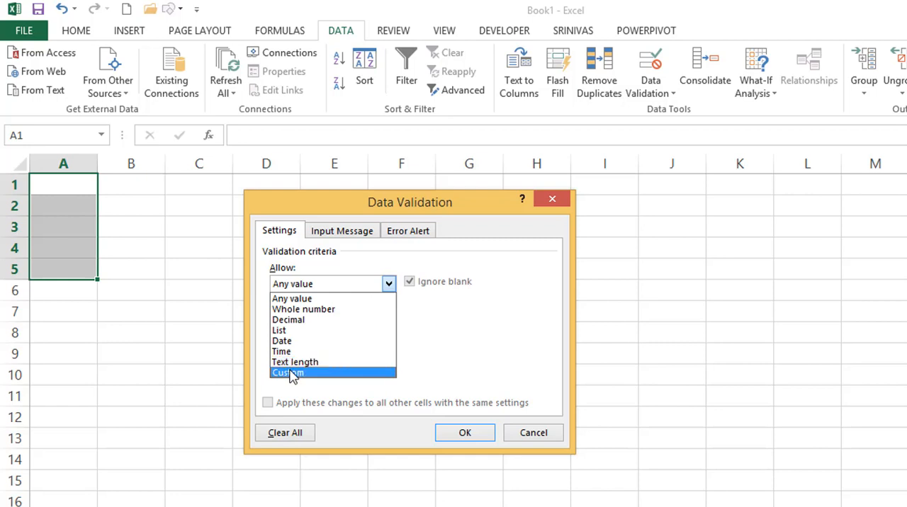
left_click(293, 310)
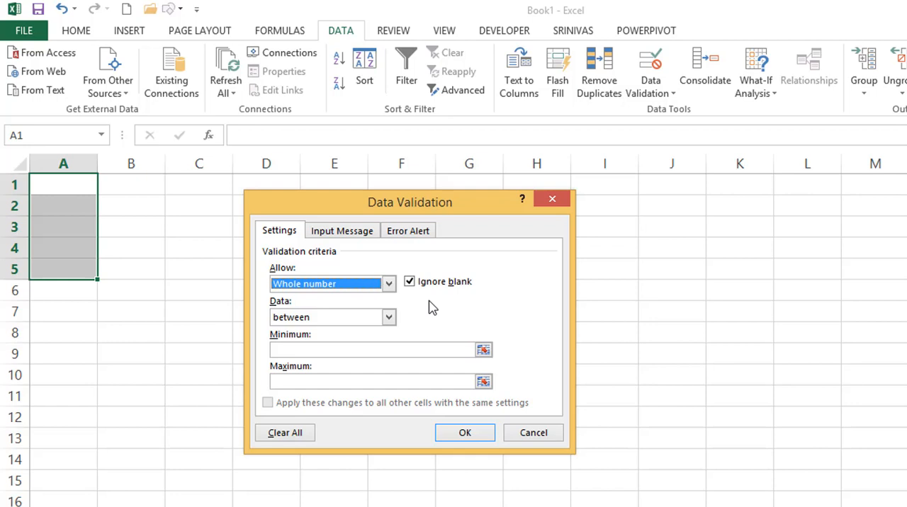
Limit the whole-number rule to values between a minimum of 10 and a maximum of 100, and apply it.
left_click(336, 320)
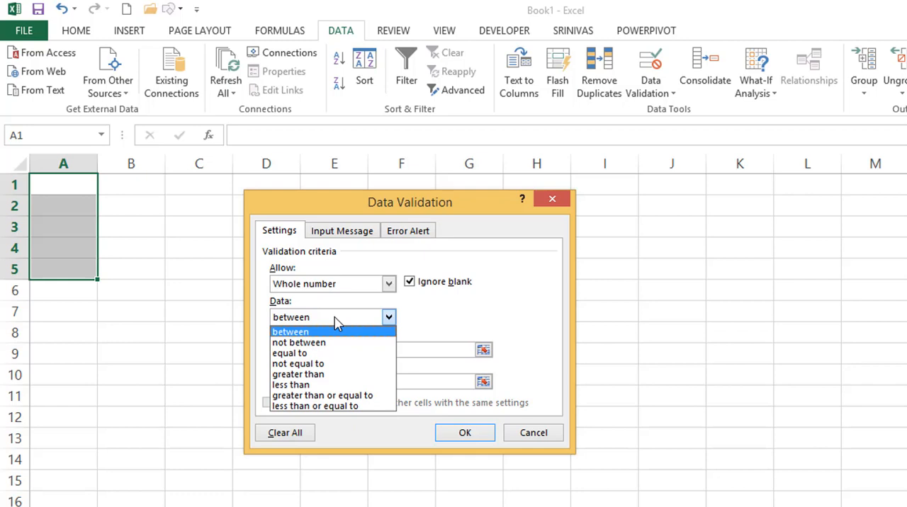
left_click(335, 318)
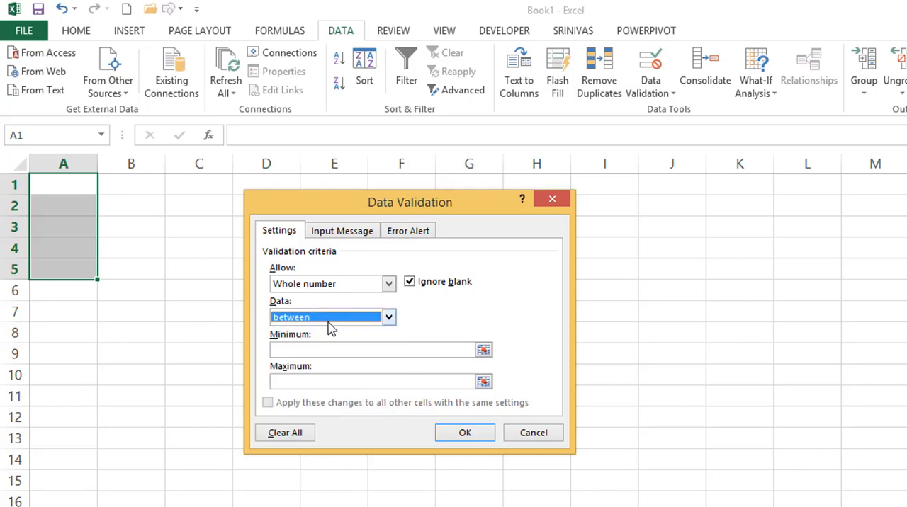
left_click(294, 348)
type("10")
key("Tab")
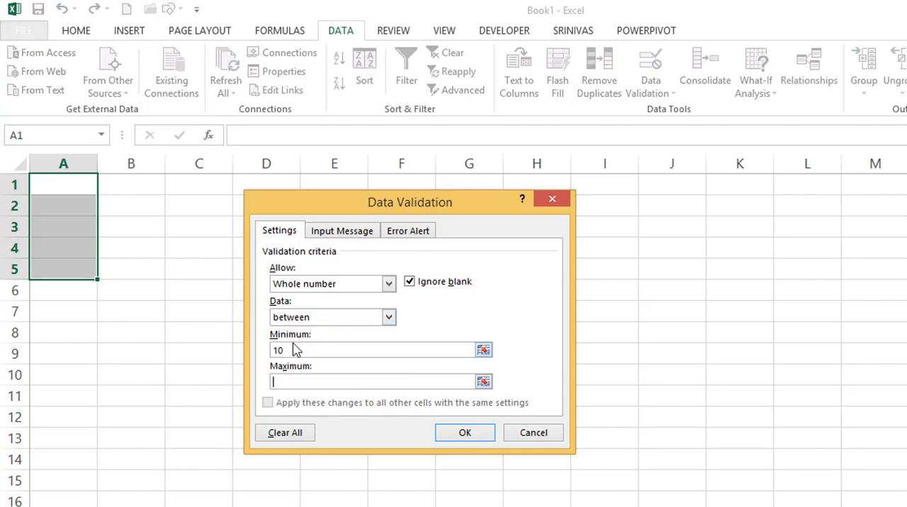
type("100")
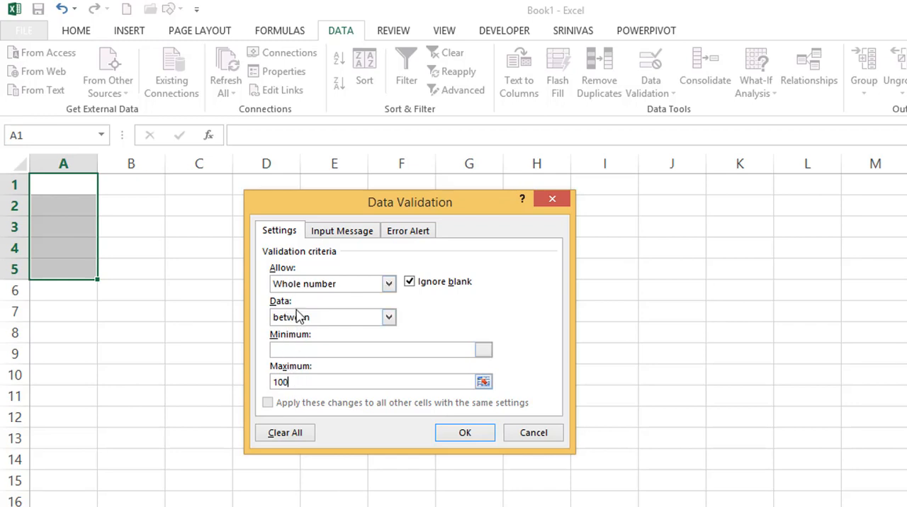
left_click(471, 436)
Test the validated range with allowed values by entering 10 in A1 and 15 in A2.
left_click(81, 185)
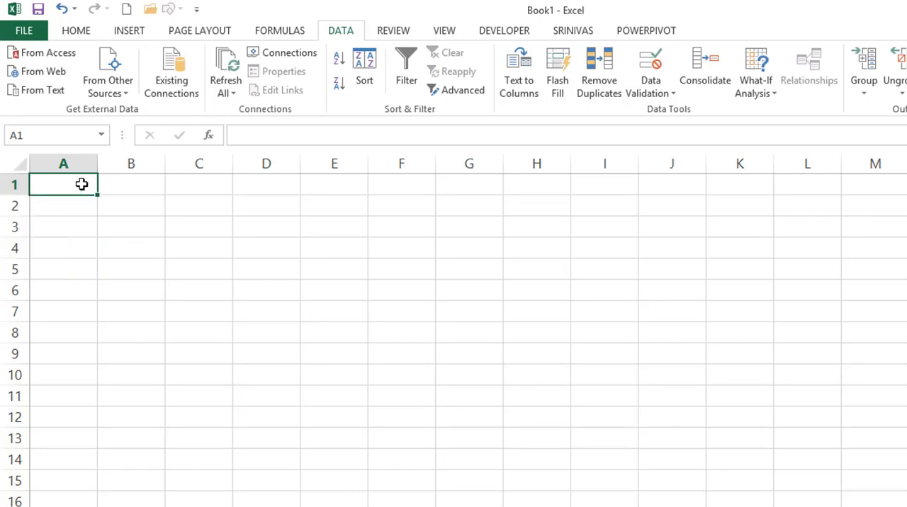
type("10")
key("Return")
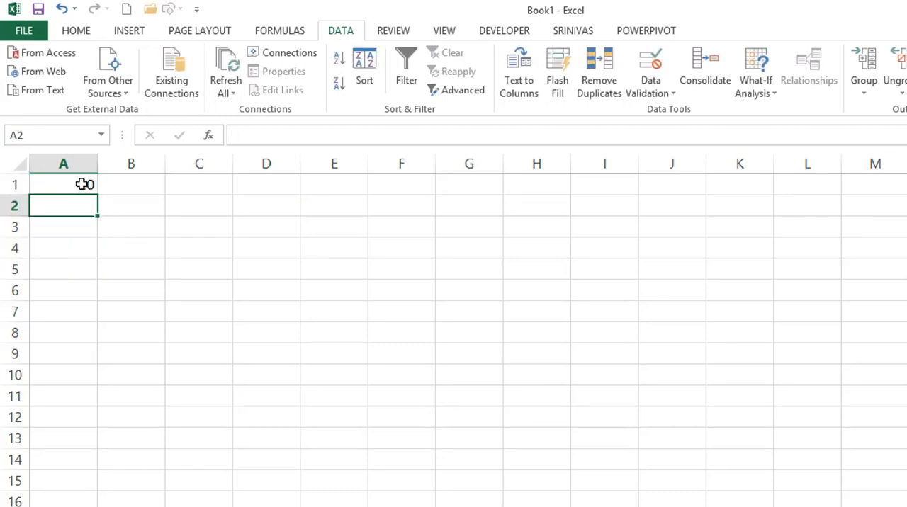
type("15")
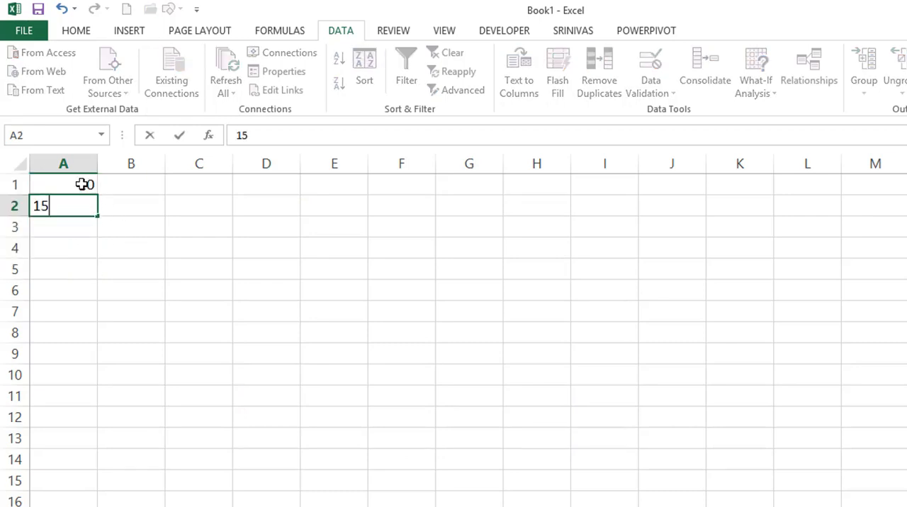
key("Return")
Try to enter 125 in cell A3 to test the upper limit, and discard the entry.
type("125")
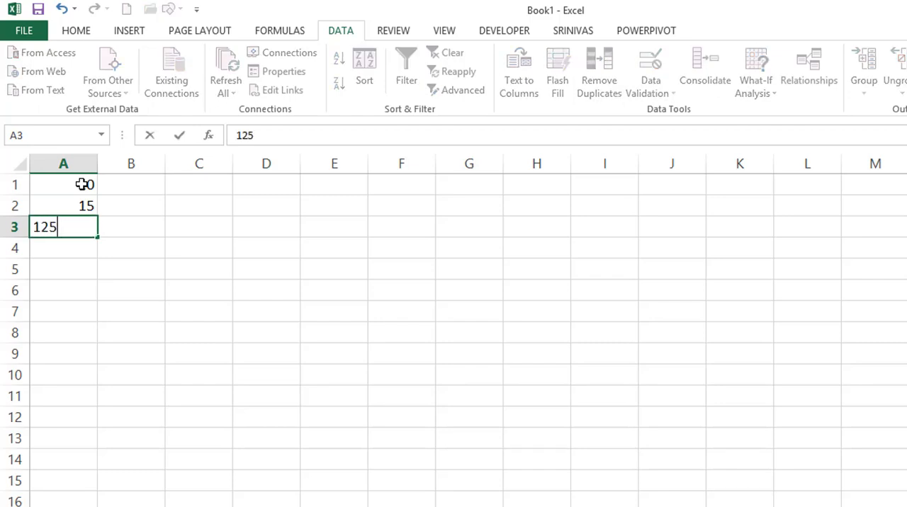
key("Return")
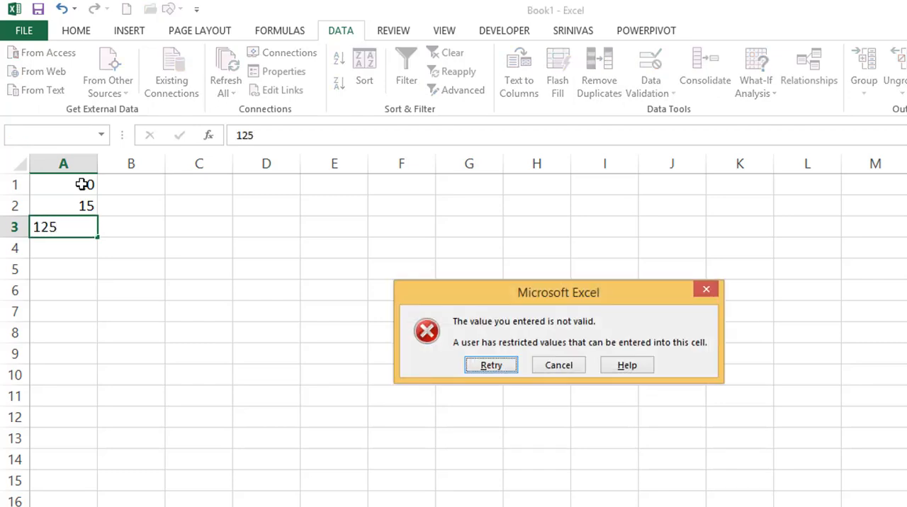
left_click_drag(435, 289, 349, 244)
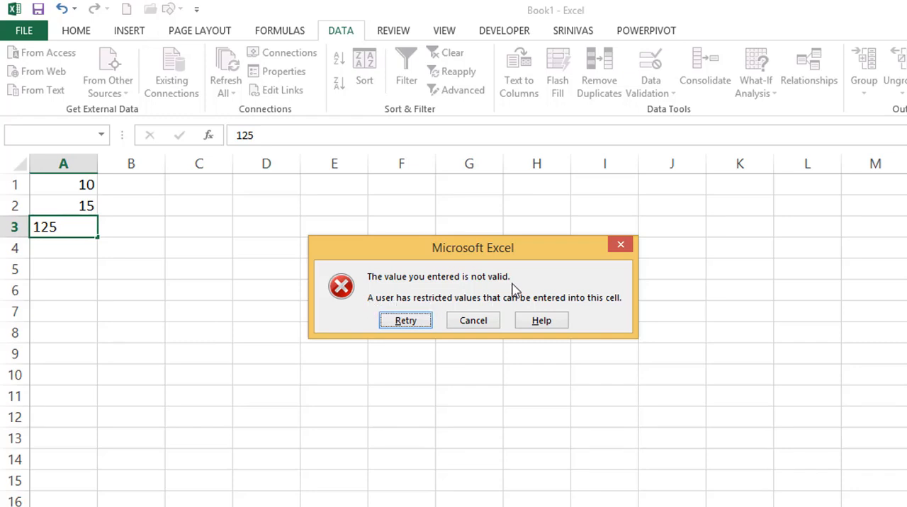
left_click(475, 320)
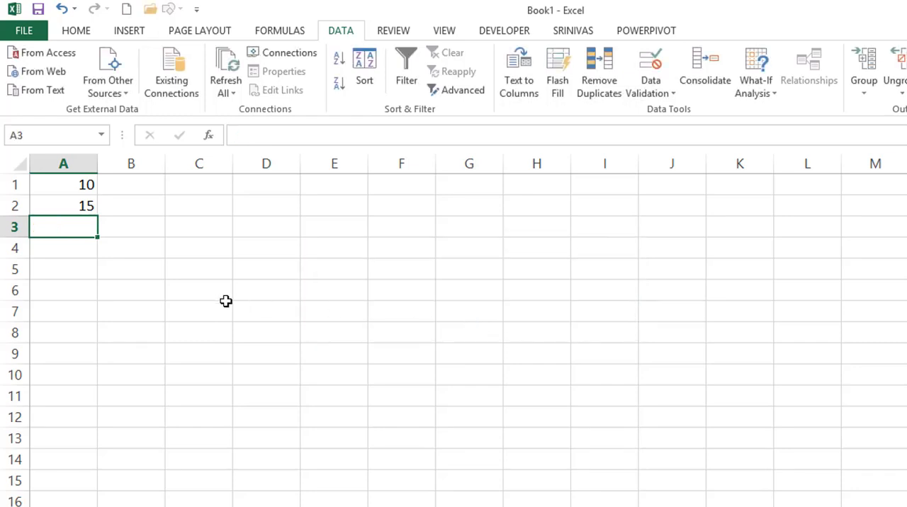
Enter the in-range values 100, 10 and 44 in cells A3 to A5.
type("100")
key("Return")
type("10")
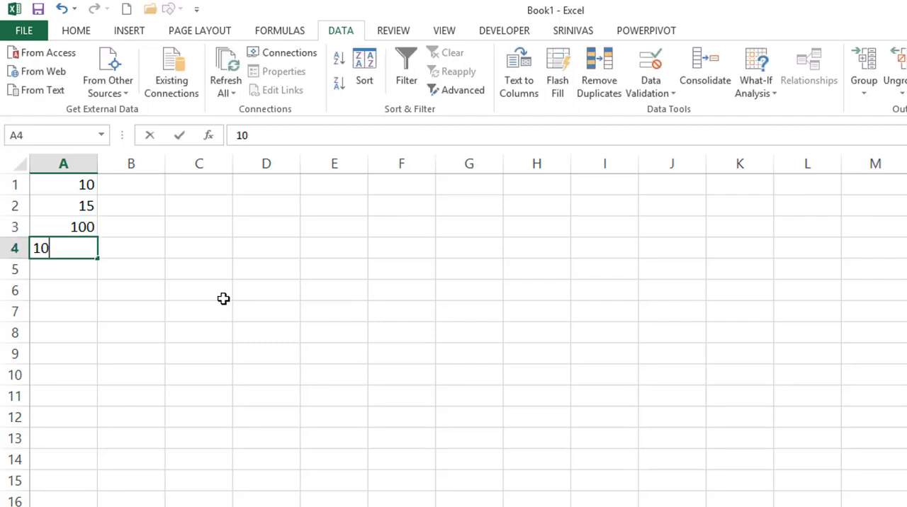
key("Return")
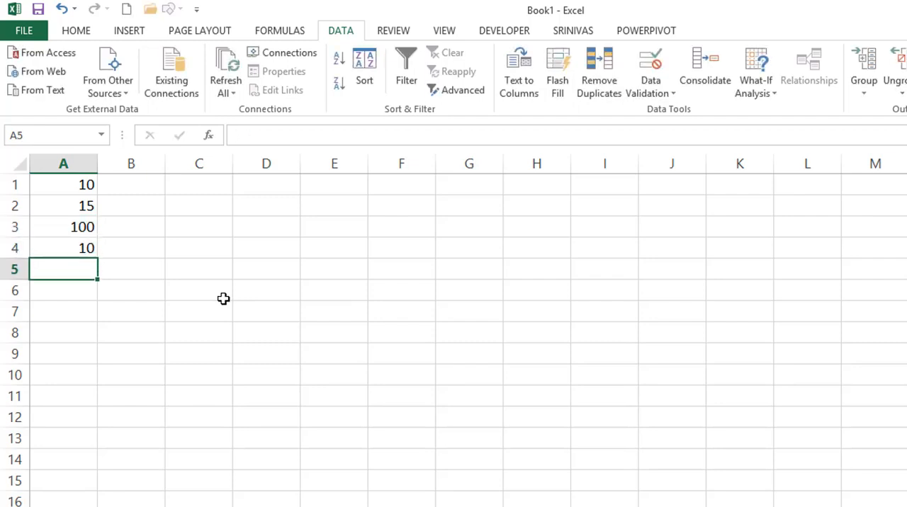
type("44")
key("Return")
Try the values 4243 in C6 and 345 in E4, outside the validated range, and undo both entries.
left_click(224, 298)
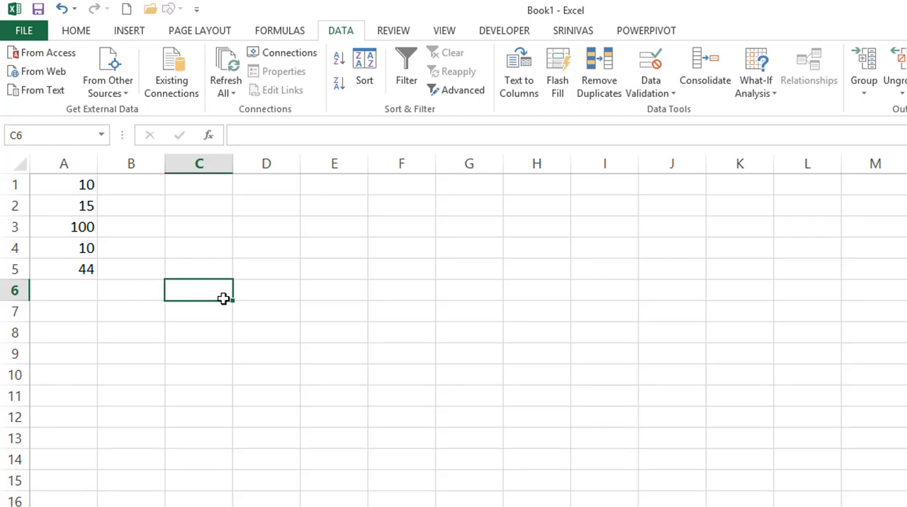
type("4243")
key("Return")
left_click(358, 246)
type("345")
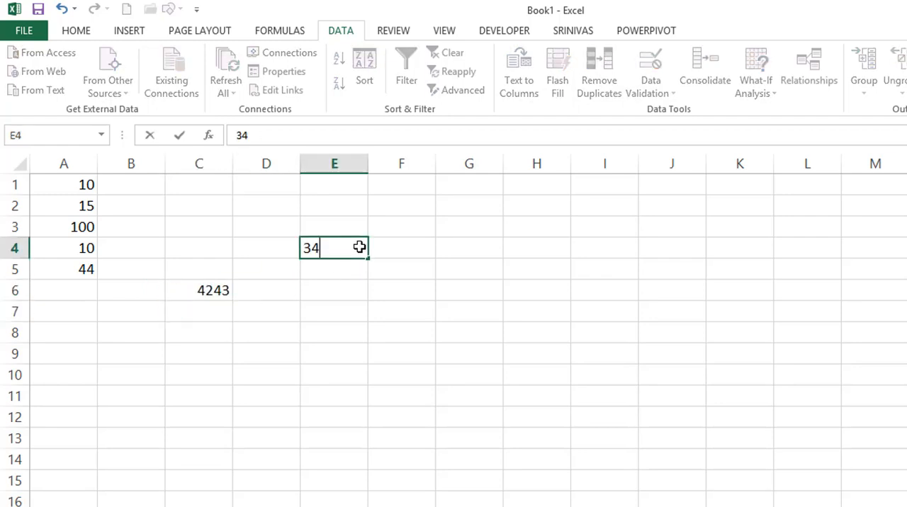
left_click(338, 296)
key("ctrl+z")
key("ctrl+z")
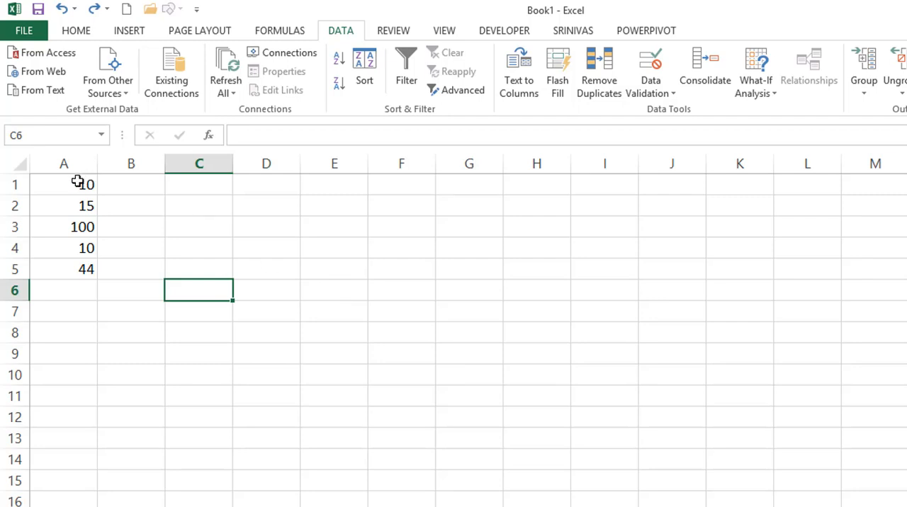
Clear the values from cells A1:A5.
left_click_drag(78, 181, 71, 263)
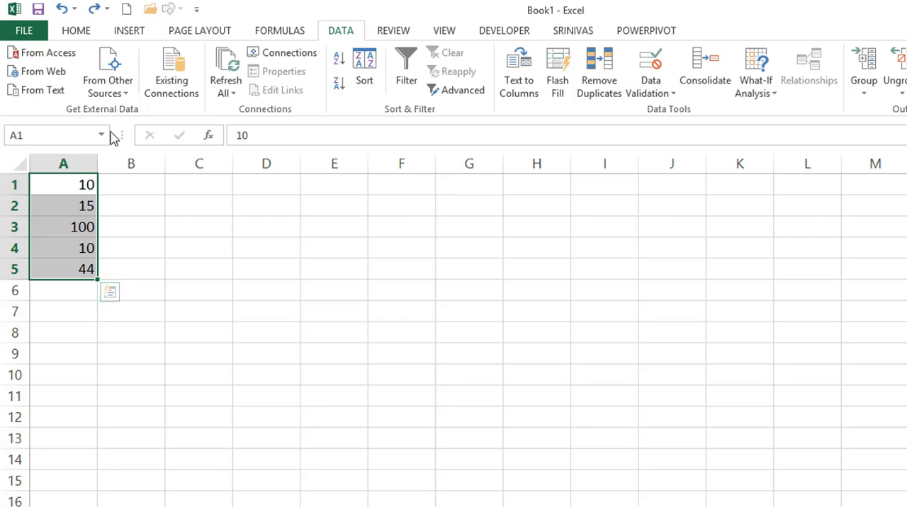
key("Delete")
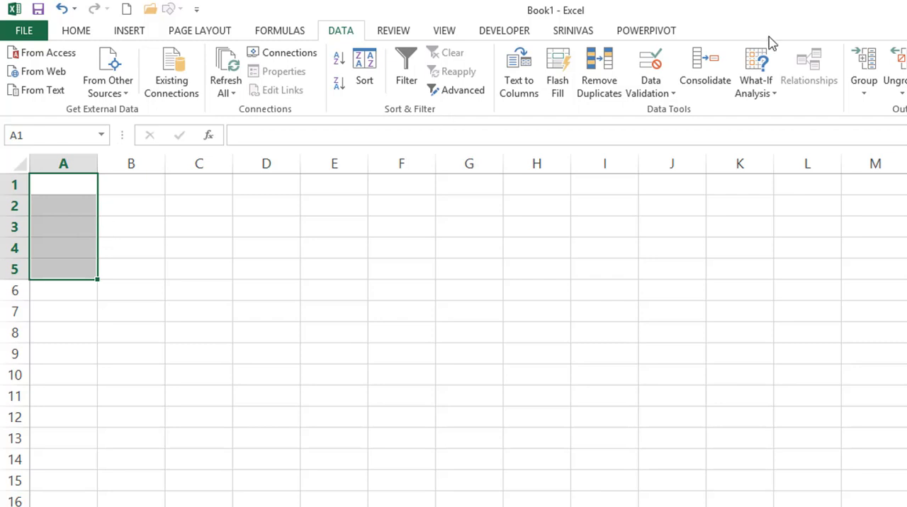
Add the input message "Enter 10 to100 only" to the data validation of cells A1:A5.
left_click(657, 62)
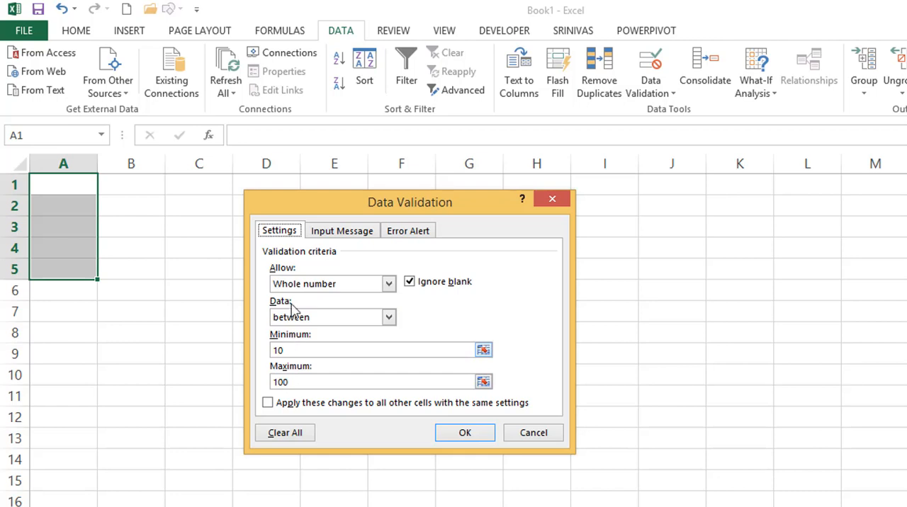
left_click(297, 355)
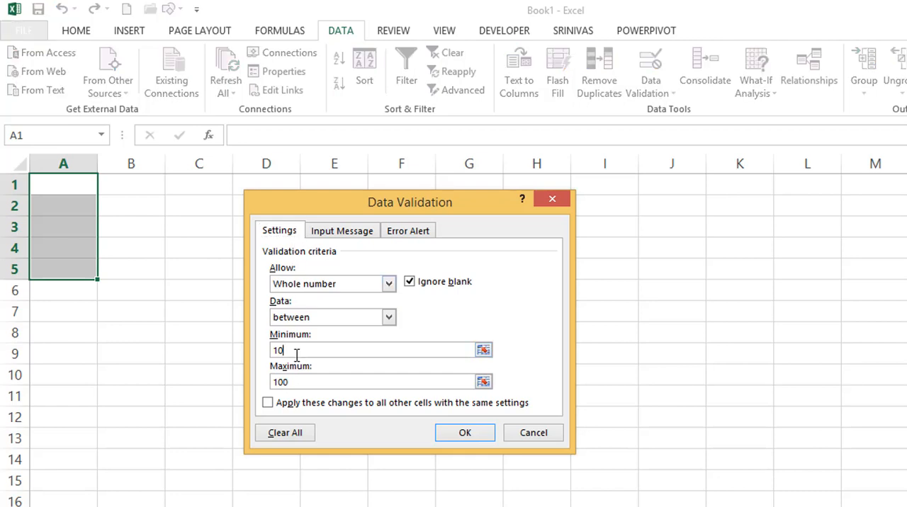
left_click(335, 231)
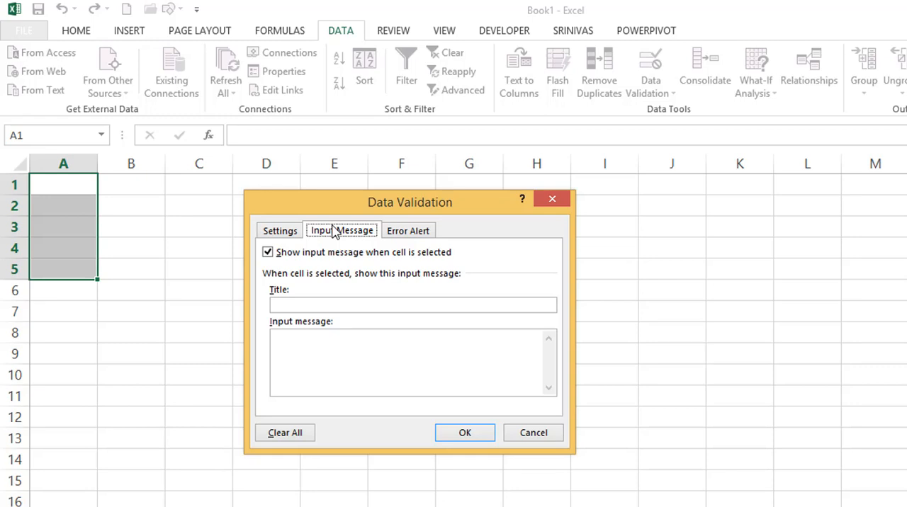
left_click(340, 351)
type("eNTE")
key("BackSpace")
key("BackSpace")
key("BackSpace")
key("BackSpace")
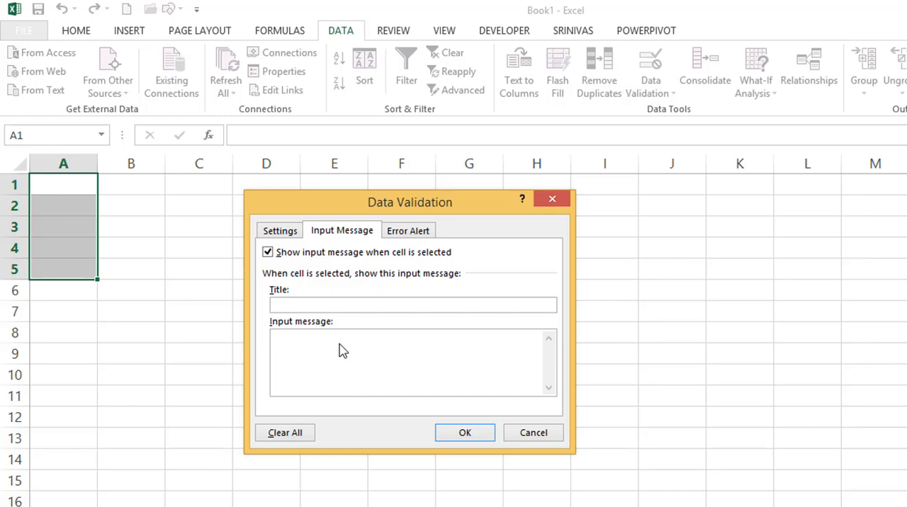
type("Enter 10 to100 only")
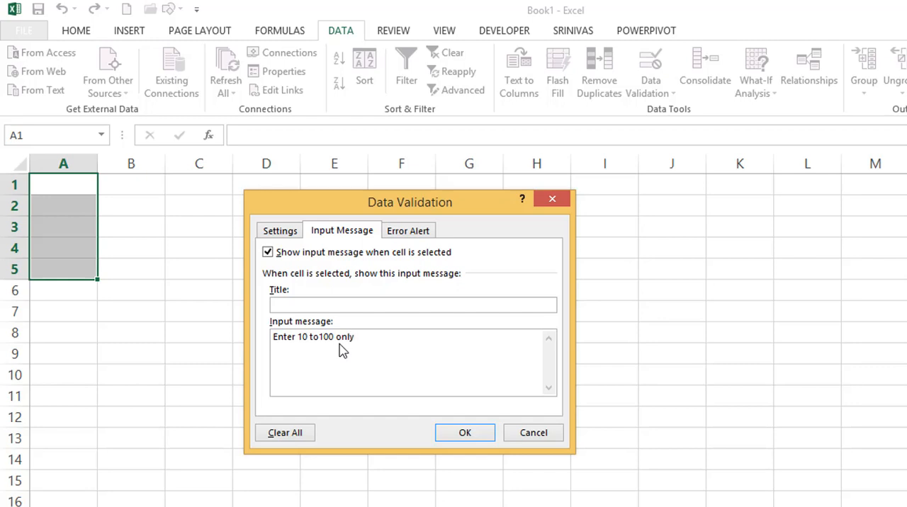
Check the input message on the individual cells of A1:A5.
left_click(59, 270)
left_click(58, 249)
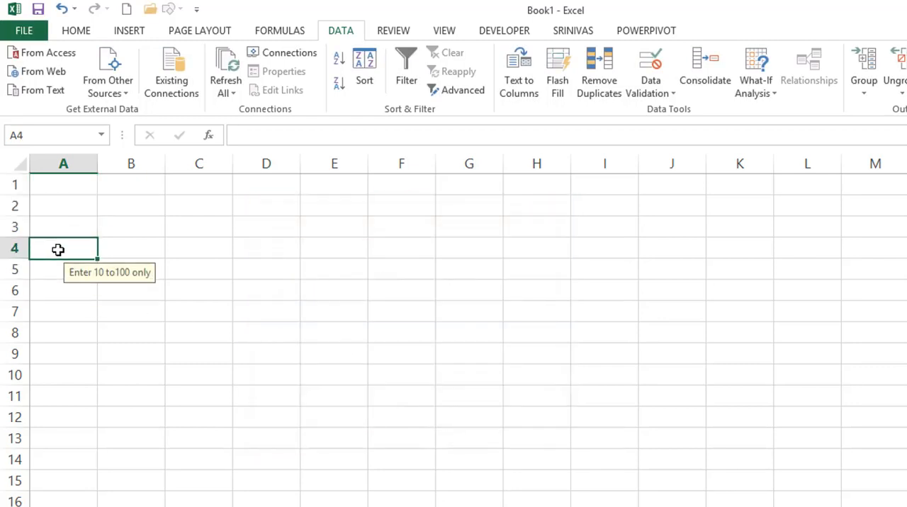
left_click(62, 227)
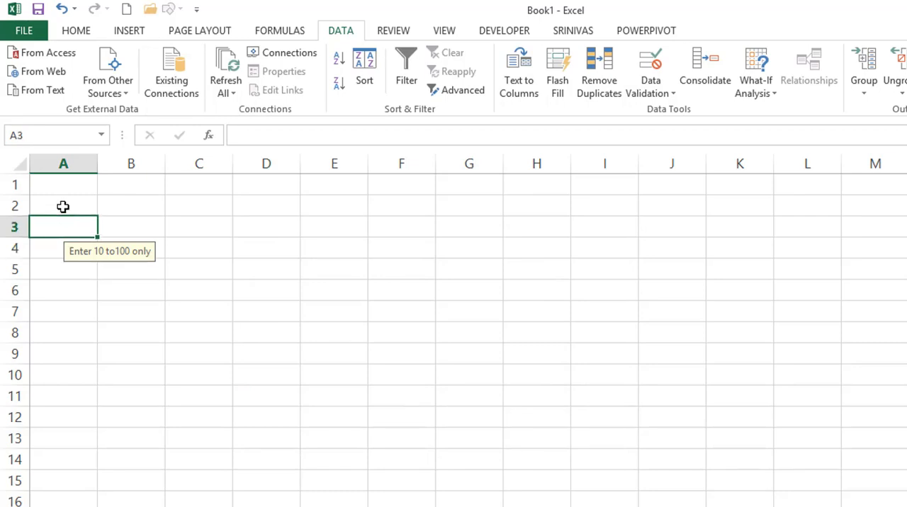
left_click(62, 206)
left_click(63, 186)
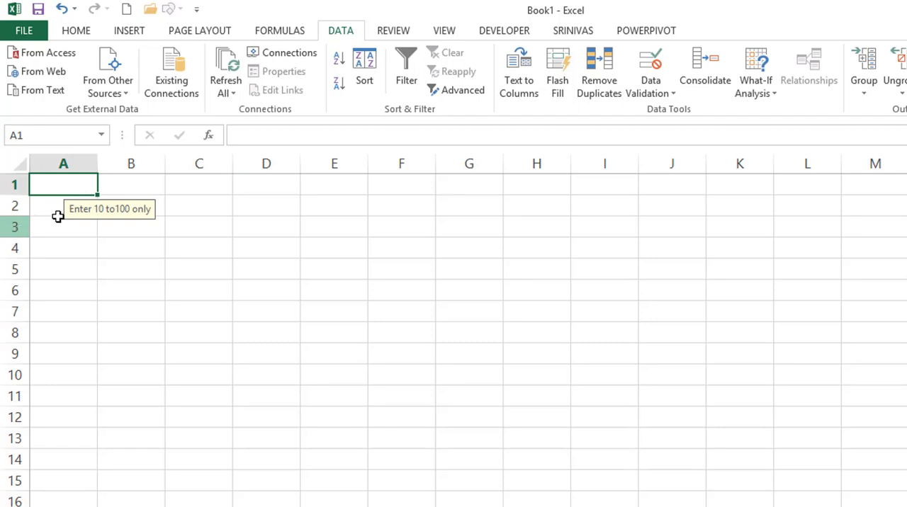
left_click(49, 207)
left_click(44, 229)
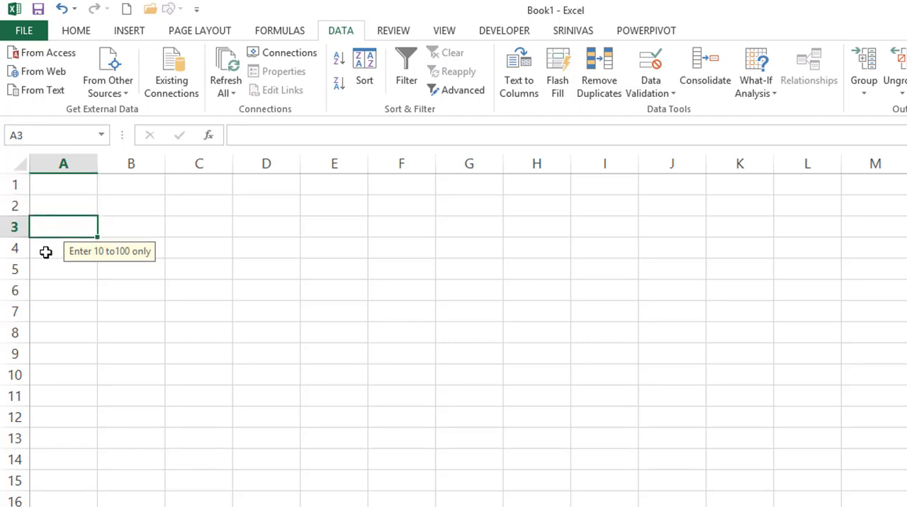
Compare the input message on cells A4 and A5 with the unvalidated cell A7.
left_click(46, 254)
left_click(45, 270)
left_click(47, 313)
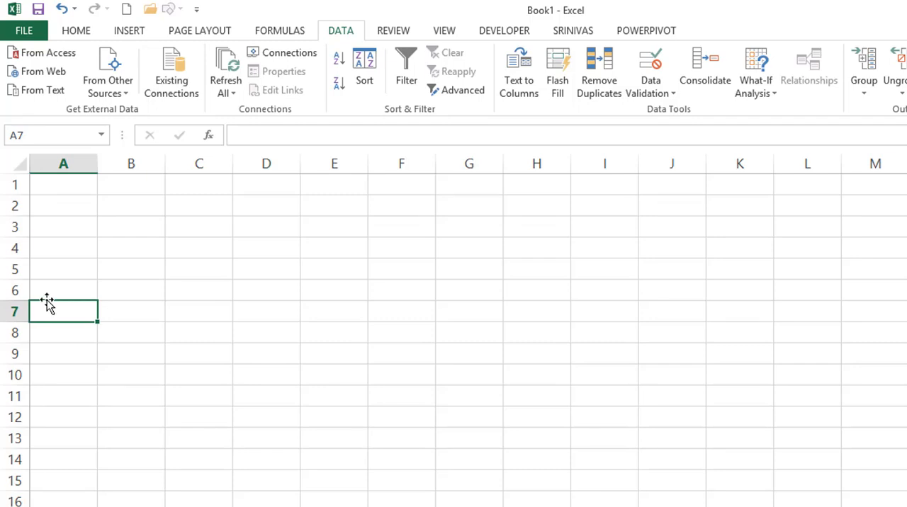
left_click(47, 273)
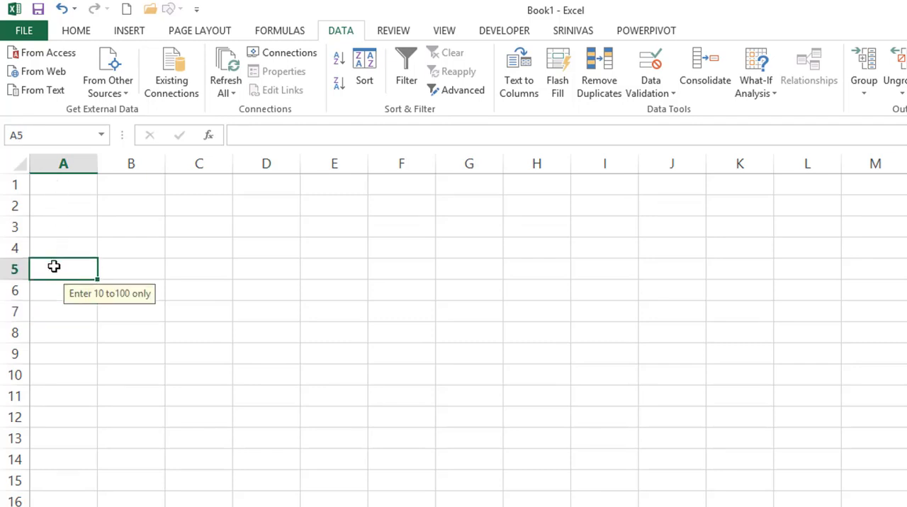
Try to enter the text "adf" in cell A2 and discard the entry.
left_click(60, 198)
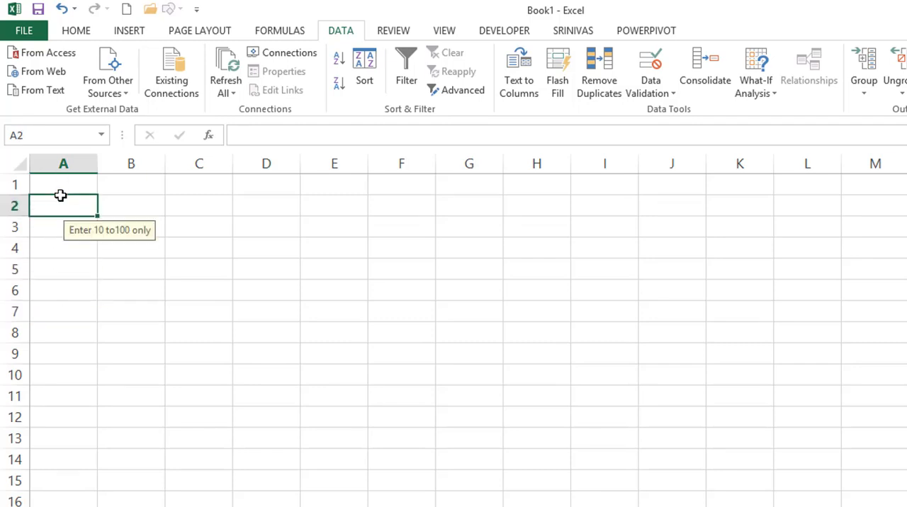
type("adf")
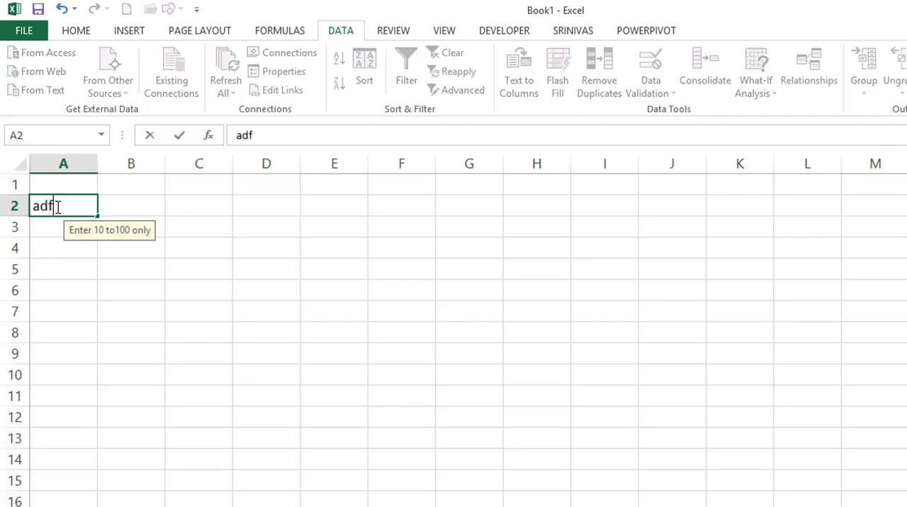
key("Return")
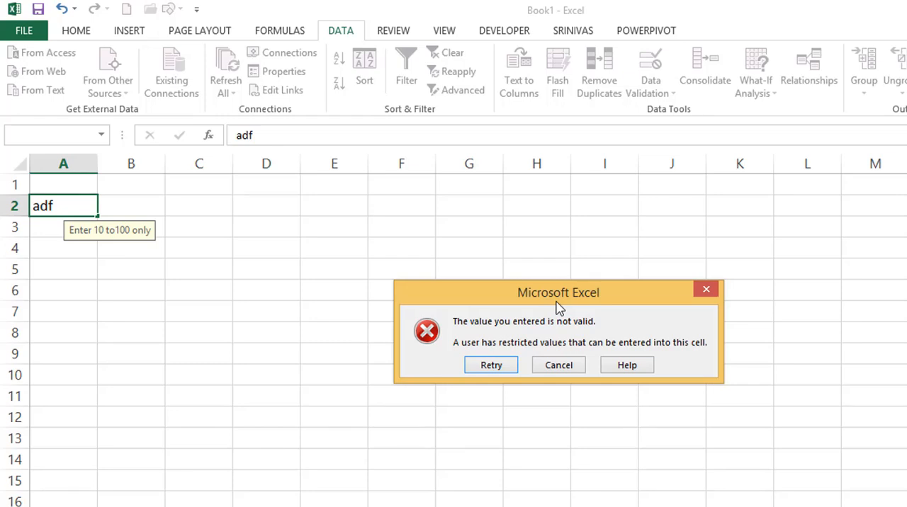
key("Escape")
Give the data validation error alert of cells A1:A5 the title "EXCEL MAP".
left_click_drag(77, 182, 75, 267)
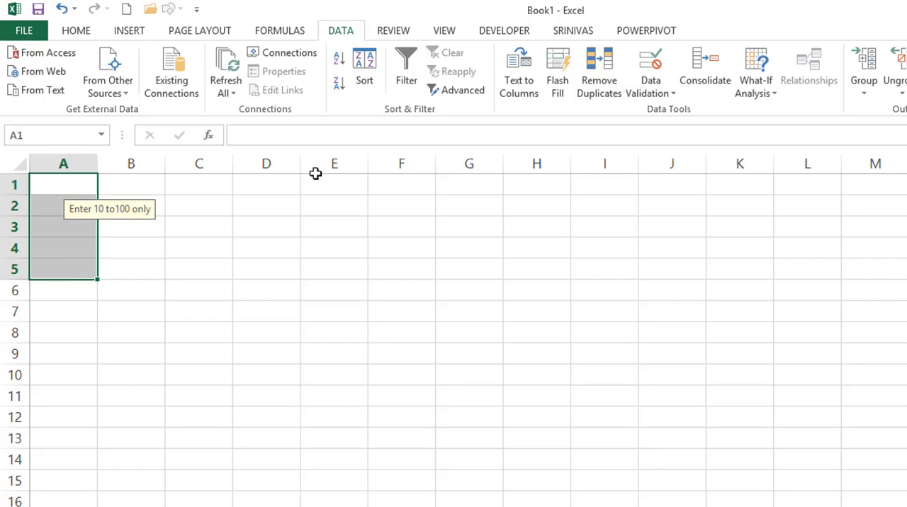
left_click(650, 68)
left_click(396, 236)
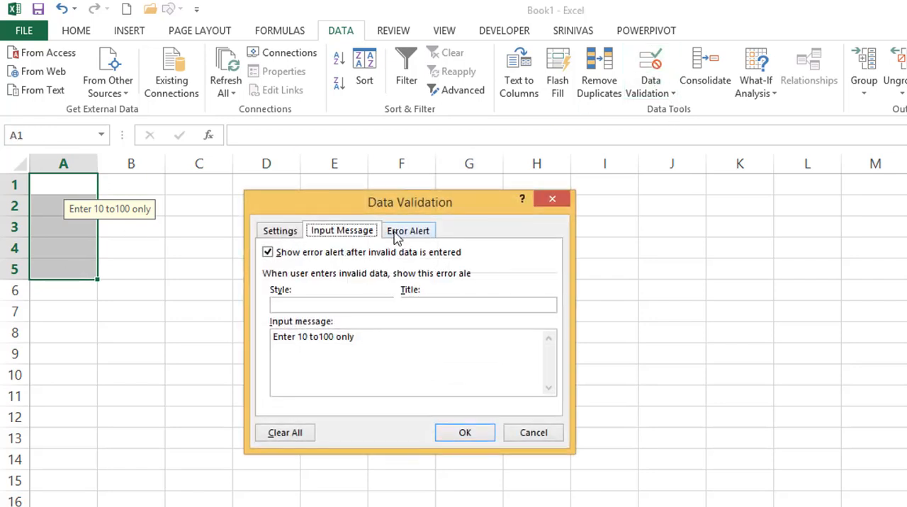
left_click(356, 238)
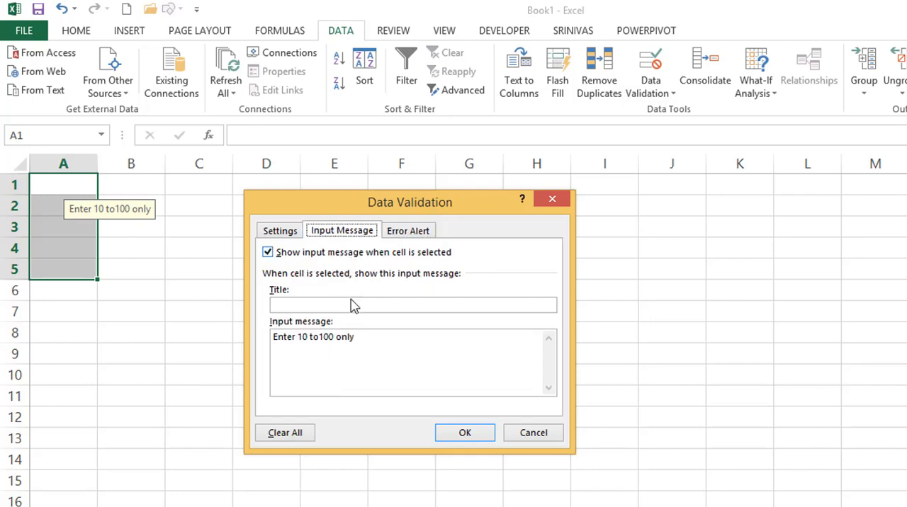
left_click(401, 234)
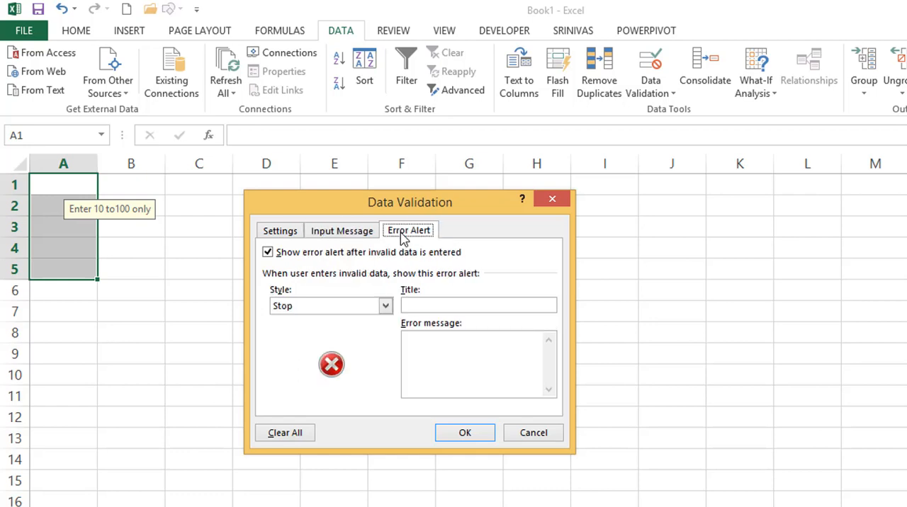
left_click(425, 306)
type("EXCEL")
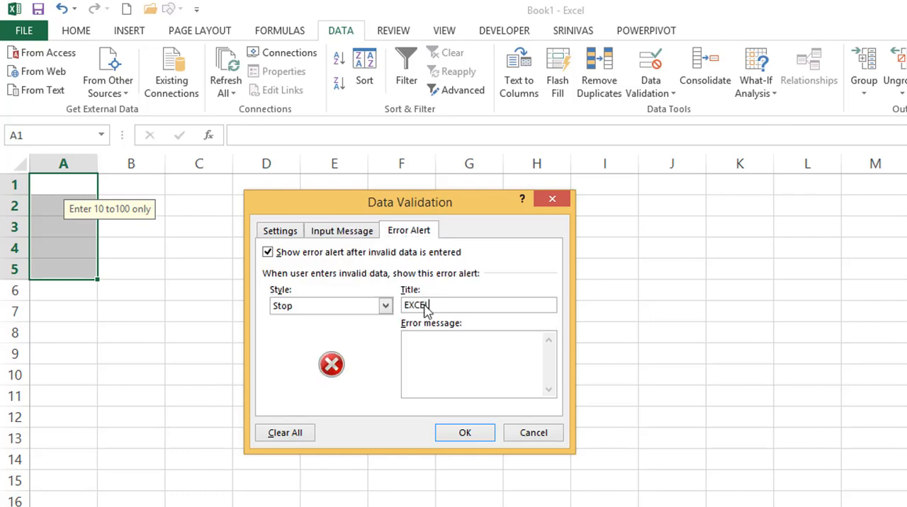
type(" MAP")
type("You ")
type("have entere")
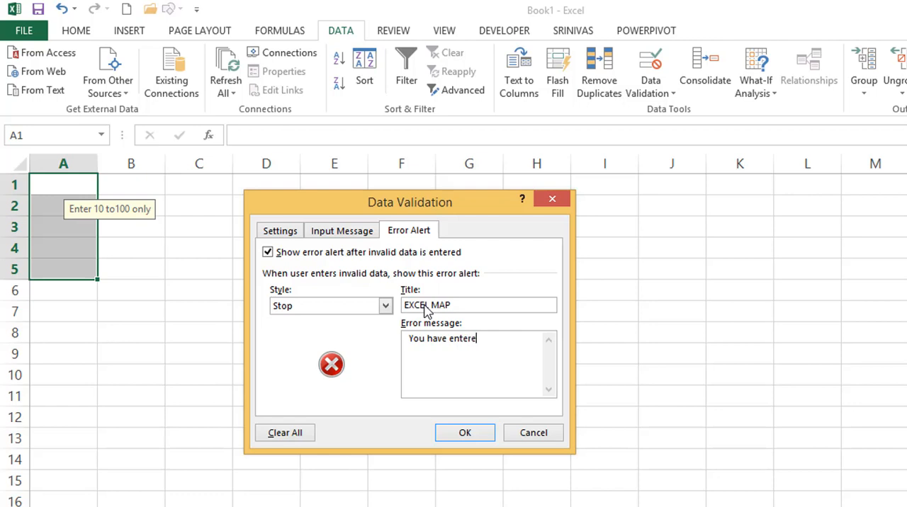
type("d invalid dataPlease enter ")
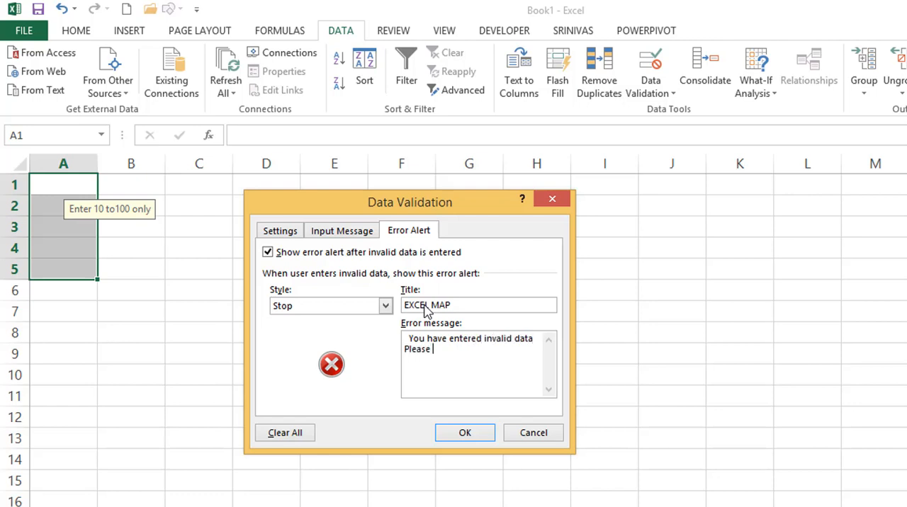
type("be")
Set the error message to "You have entered invalid data" and, on a second line, "Please enter b.w 10 to 100 only.", and apply the validation.
key("BackSpace")
type(".w 10 to 100 only.")
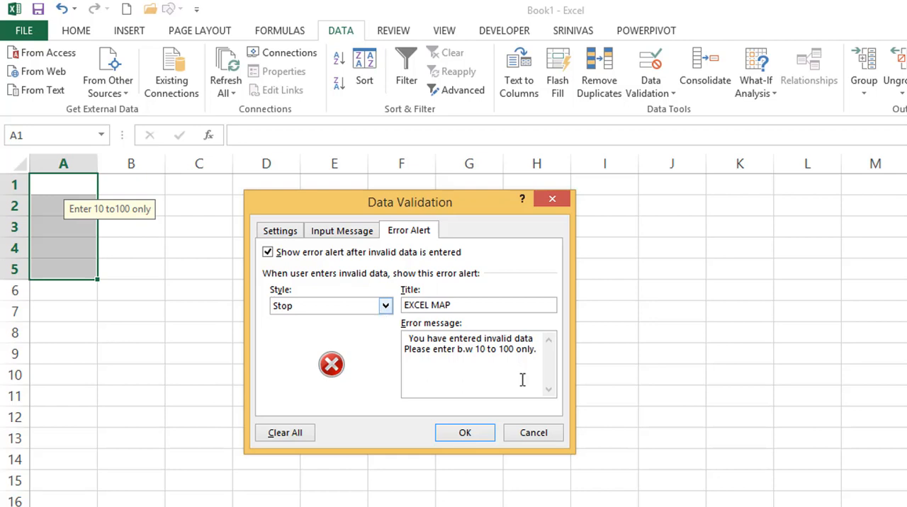
left_click(463, 435)
Test the custom error alert with the text "wer" in cell A4, retry the entry, and cancel it.
left_click(88, 249)
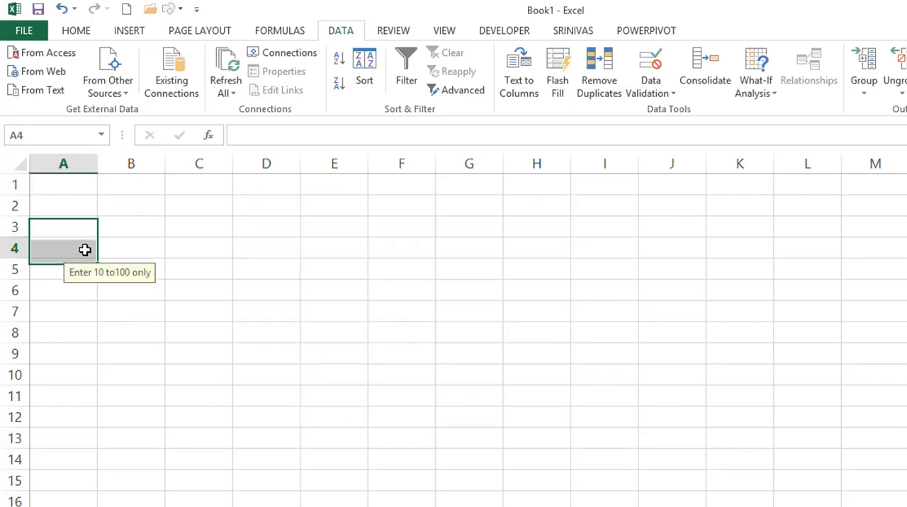
type("wer")
key("Return")
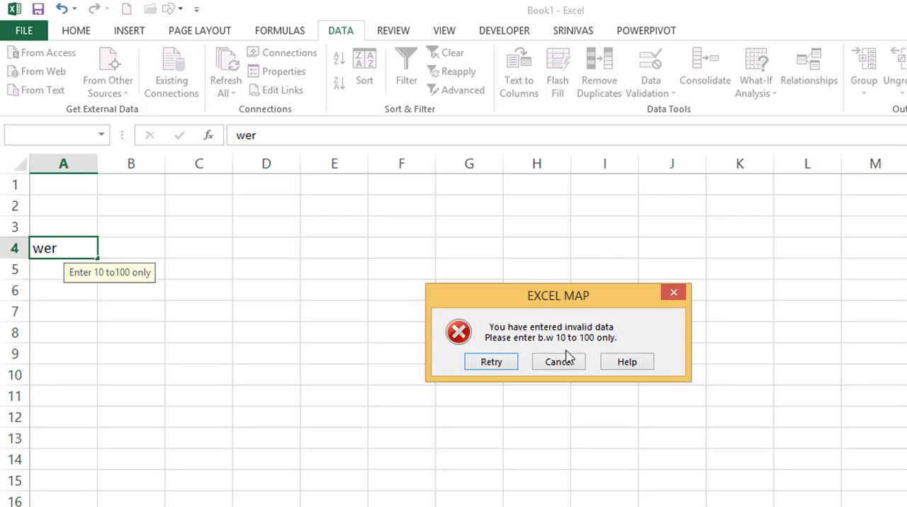
left_click(508, 365)
key("Return")
left_click(467, 365)
key("Return")
left_click(574, 362)
Change the error alert style of cells A1:A5 to Warning and apply it.
left_click_drag(63, 183, 50, 261)
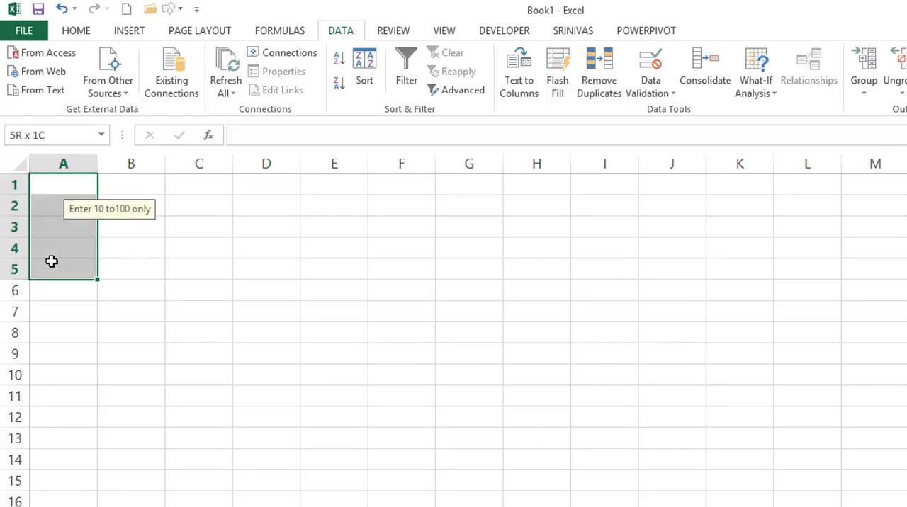
left_click(652, 67)
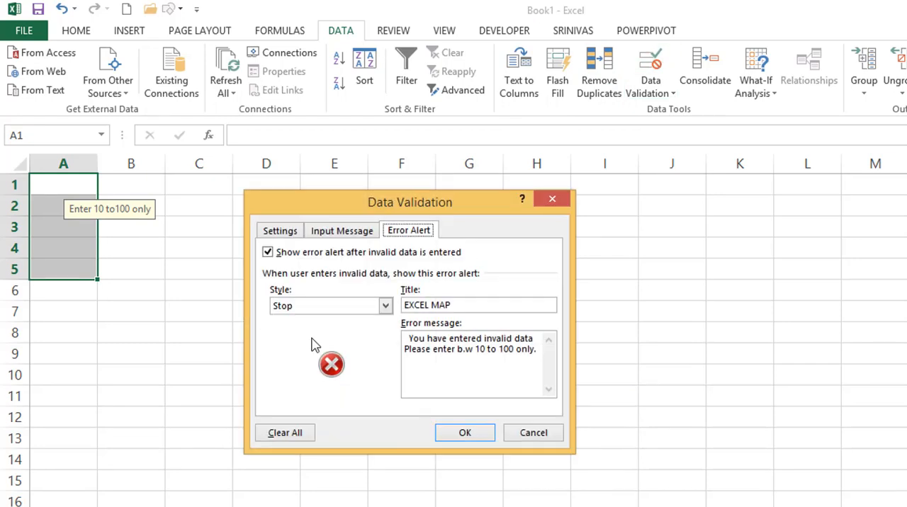
left_click(318, 308)
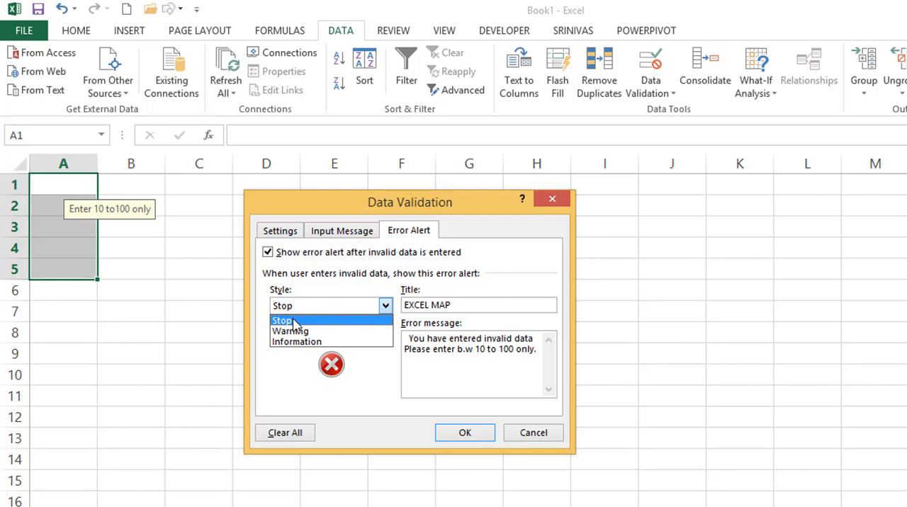
left_click(298, 332)
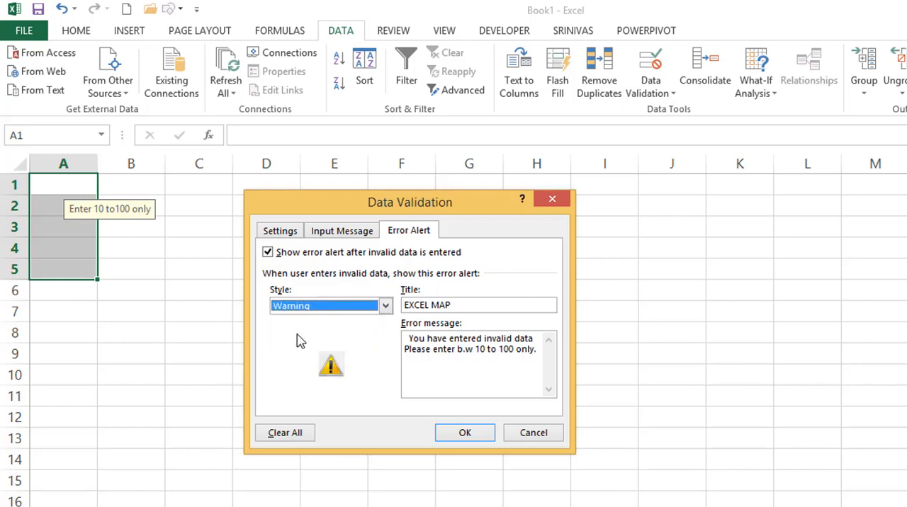
left_click(471, 433)
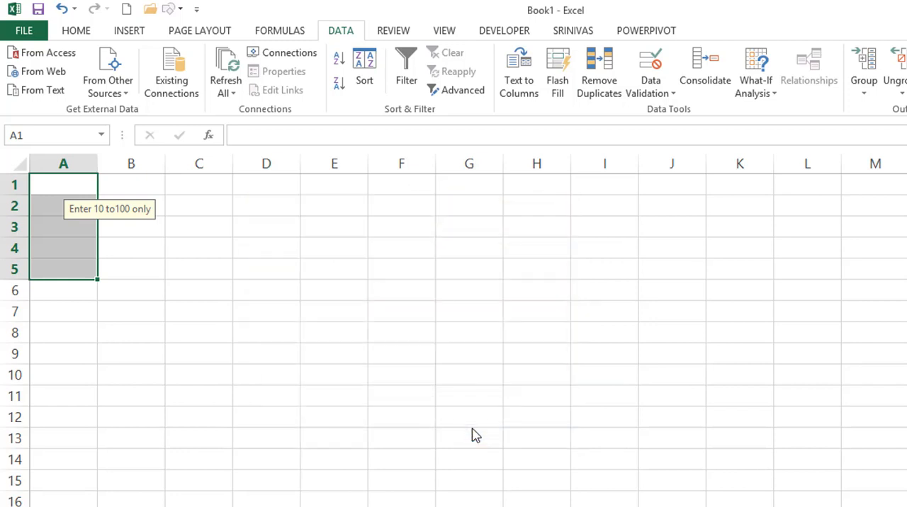
Test the Warning alert with the text "asdf" in cell A4, decline to continue, and discard the entry.
left_click(66, 244)
type("asdf")
key("Return")
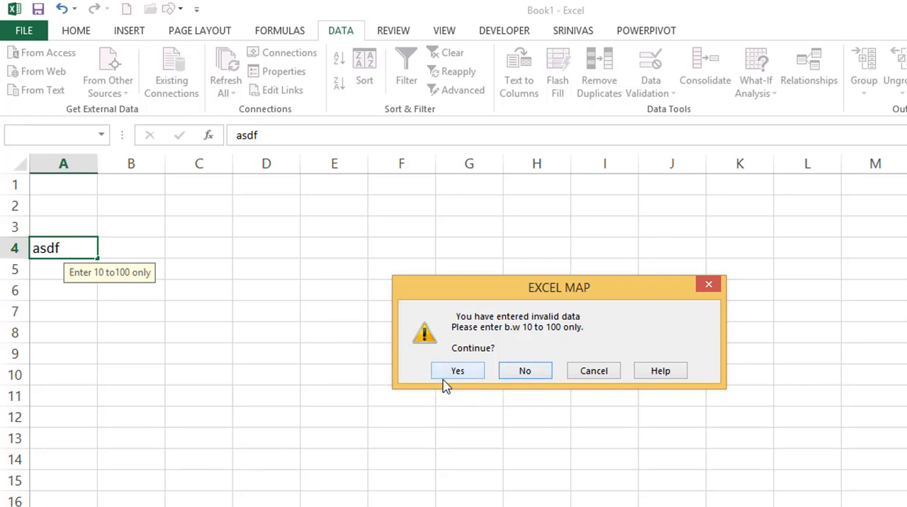
left_click(524, 372)
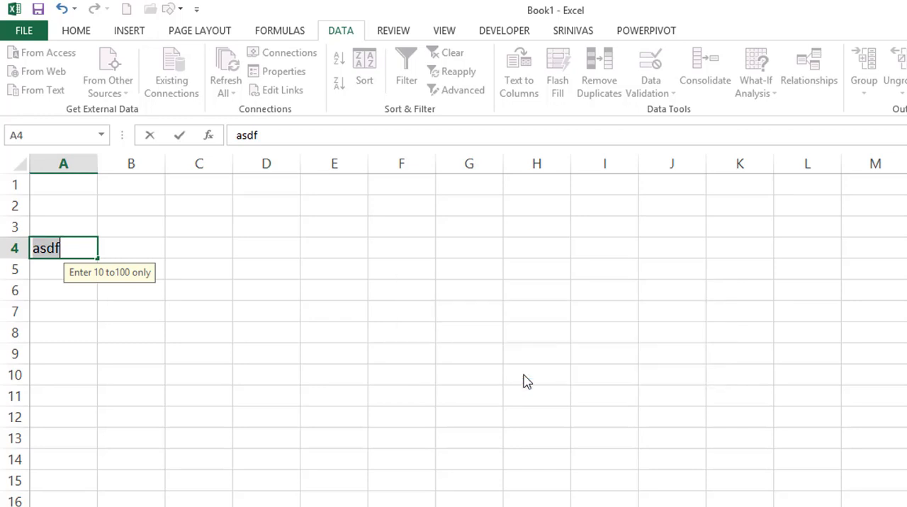
key("Return")
key("Escape")
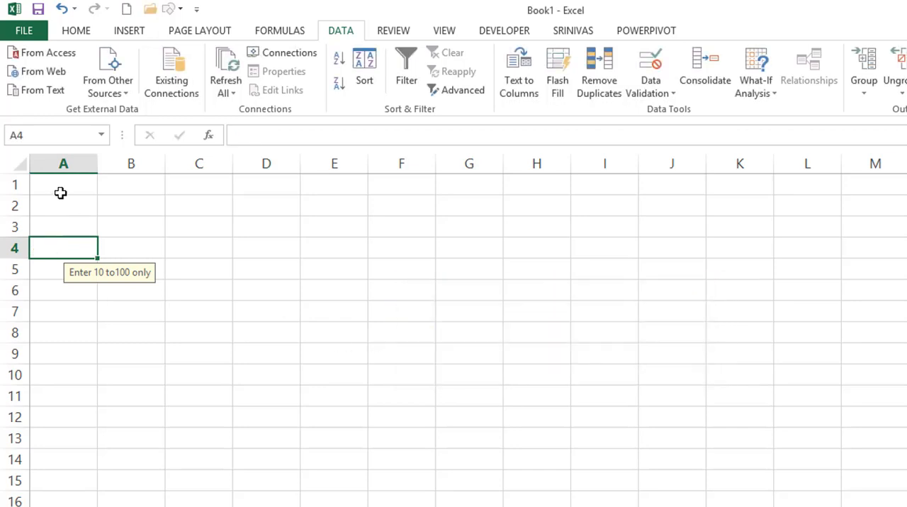
Preview the Information and Warning alert styles for cells A1:A5 and set the style to Stop.
left_click_drag(61, 193, 64, 266)
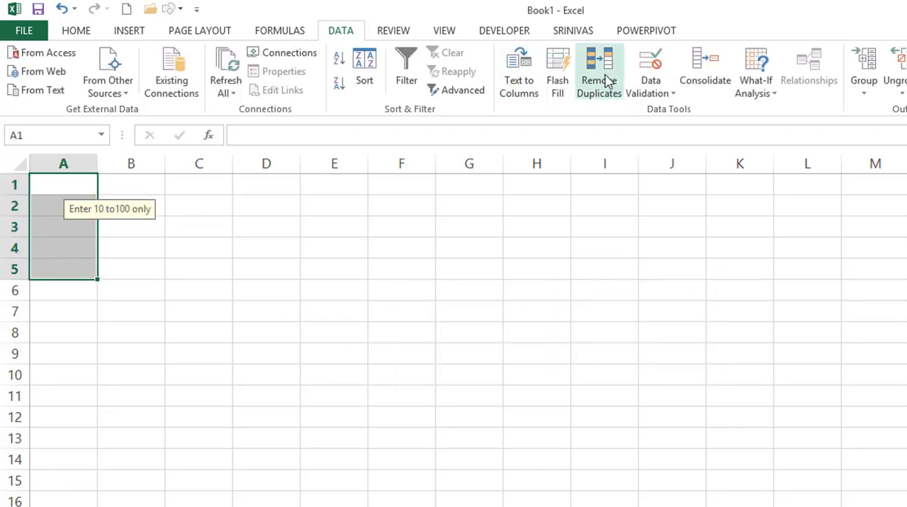
left_click(651, 71)
left_click(303, 306)
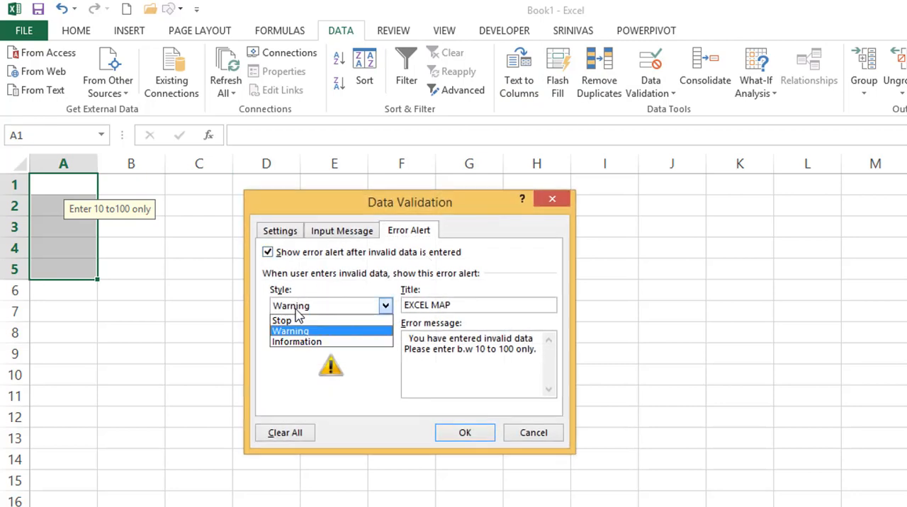
left_click(289, 343)
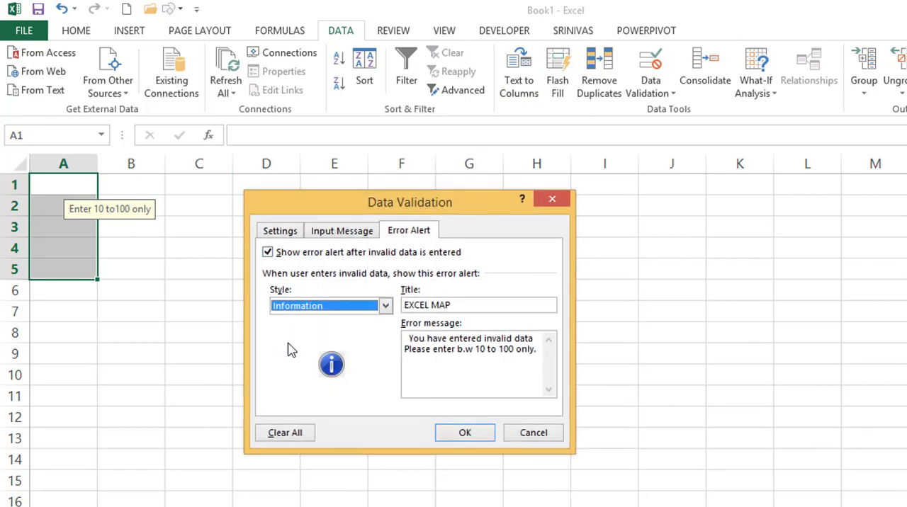
left_click(298, 308)
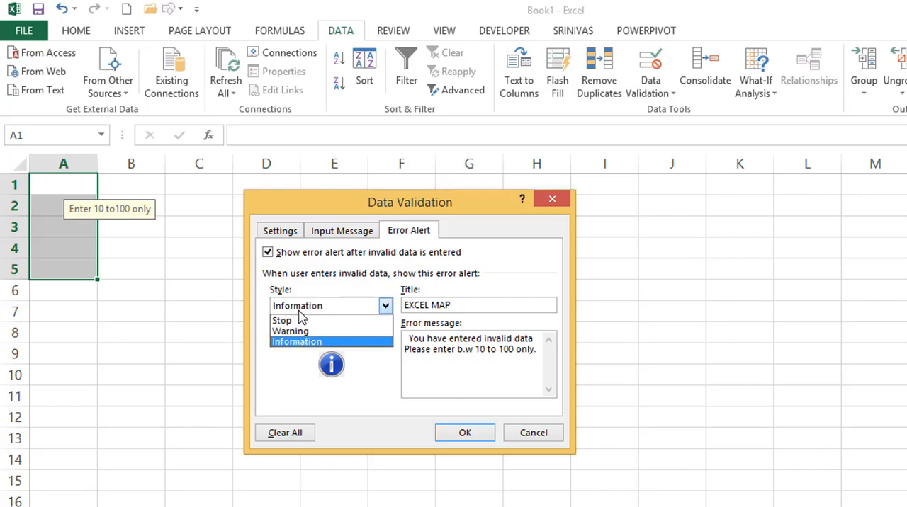
left_click(294, 332)
left_click(297, 308)
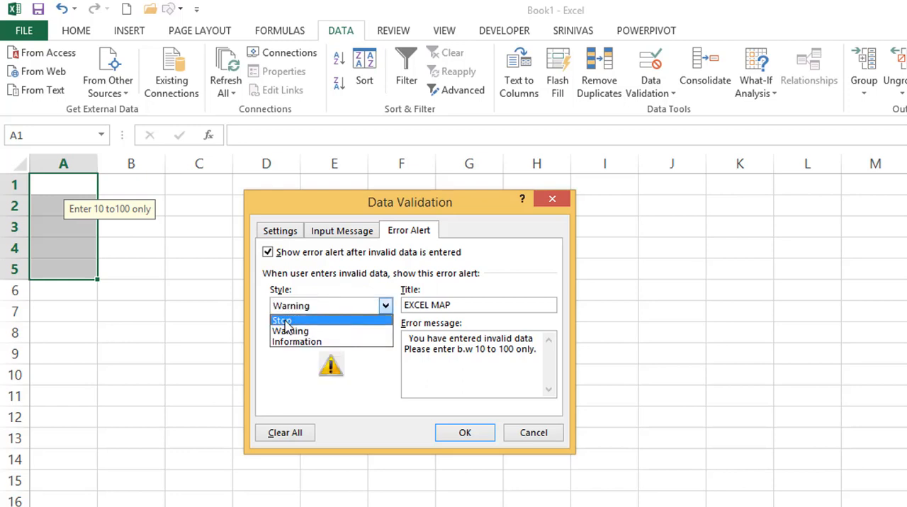
left_click(287, 321)
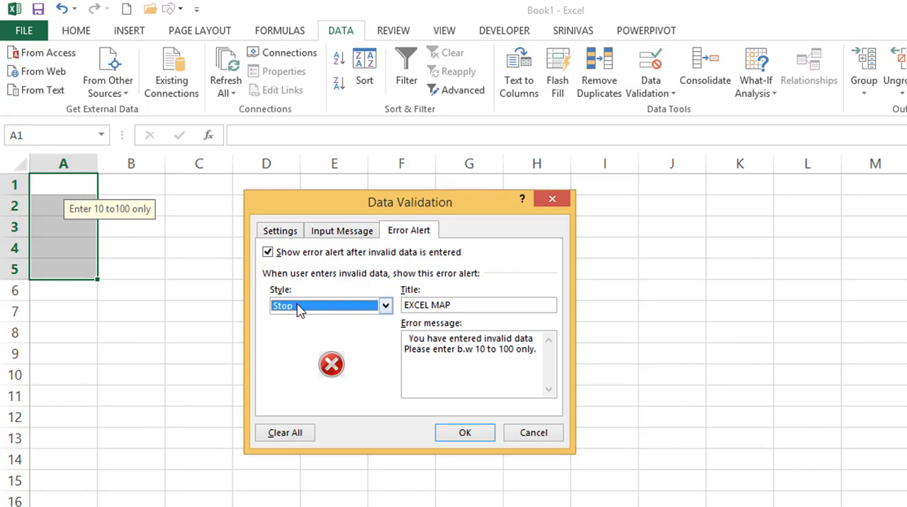
Review the validation criteria, input message and error alert style options defined for cells A1:A5.
left_click(282, 234)
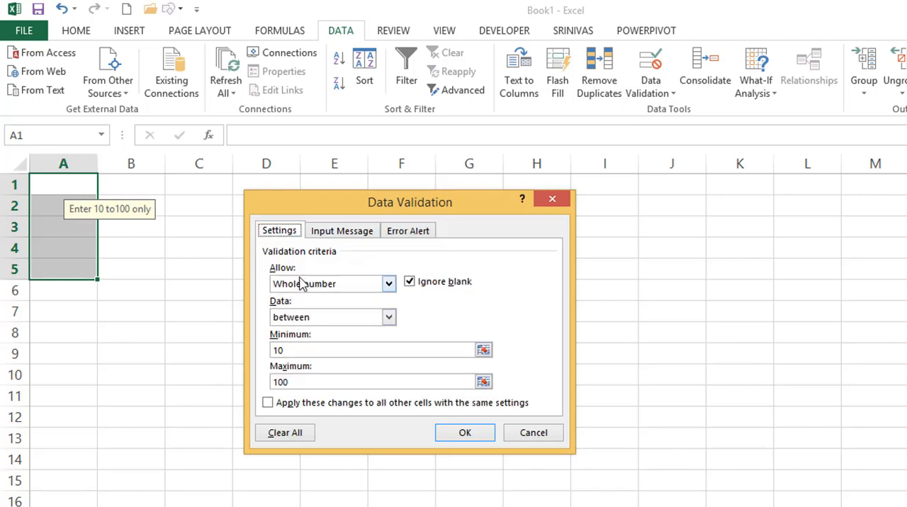
left_click(339, 234)
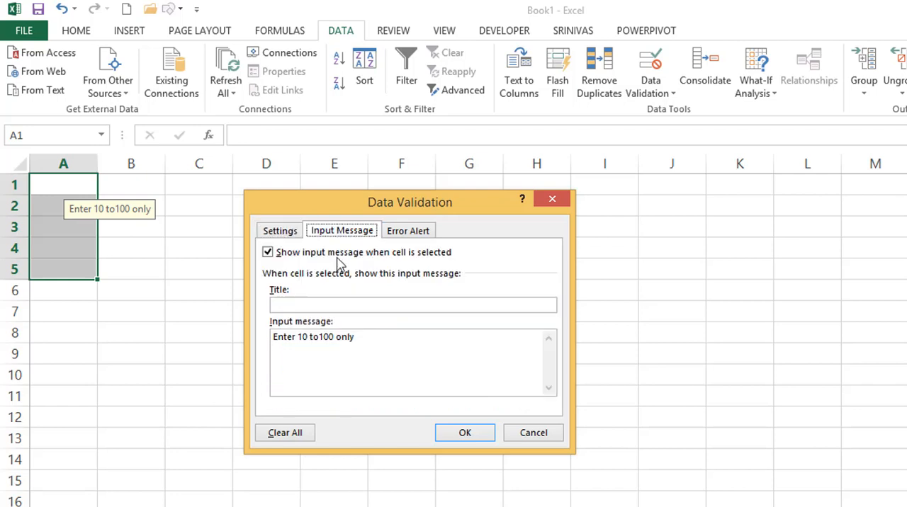
left_click(410, 235)
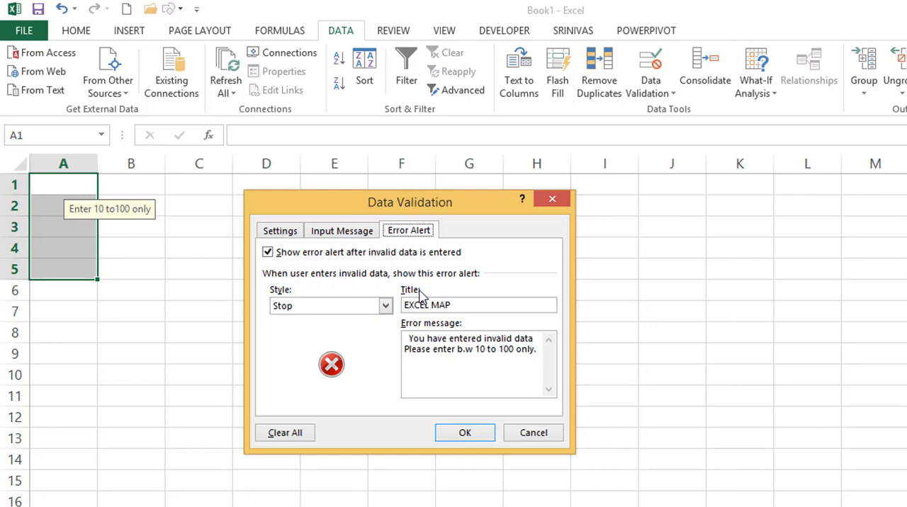
left_click(309, 309)
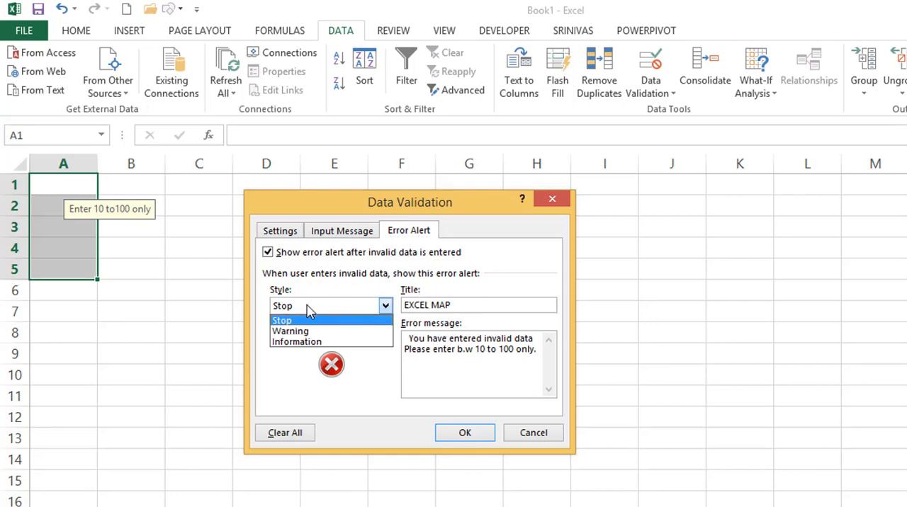
left_click(305, 291)
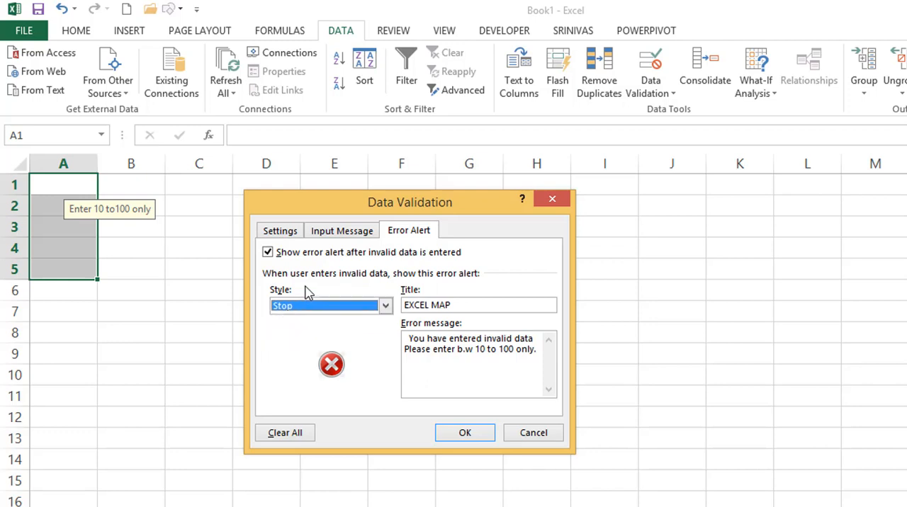
left_click(282, 230)
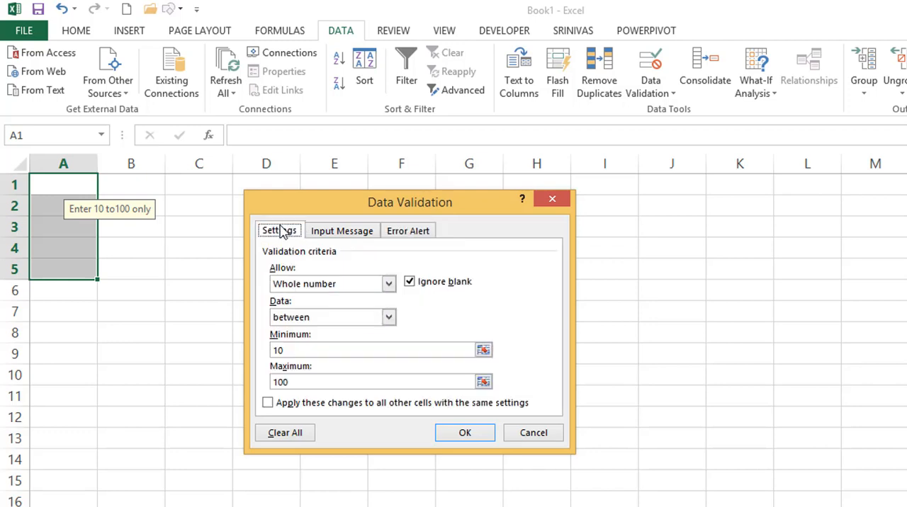
Clear all data validation settings, the input message and the error alert from cells A1:A5 and apply the change.
left_click(285, 436)
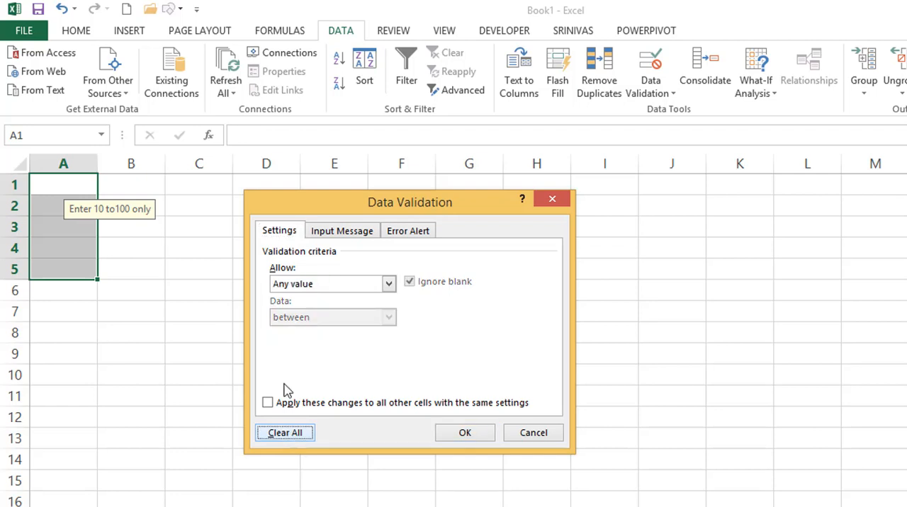
left_click(340, 235)
left_click(406, 232)
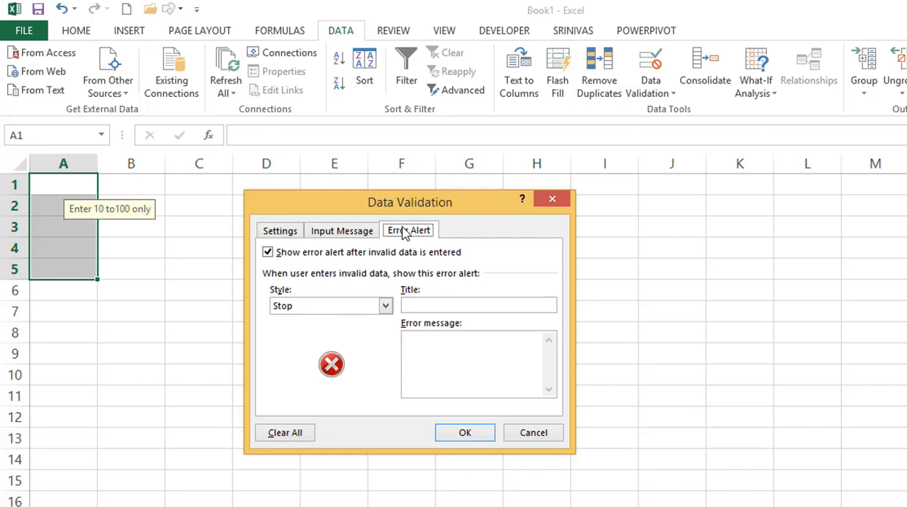
left_click(285, 233)
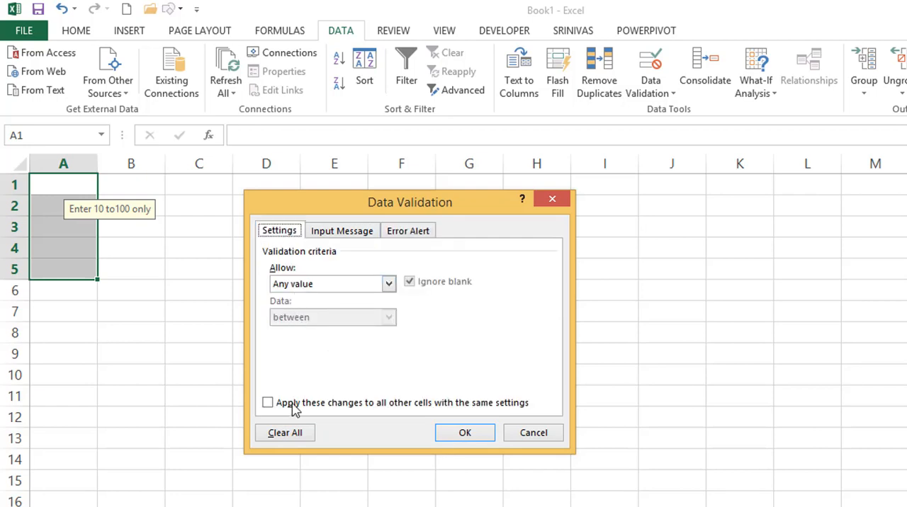
left_click(289, 435)
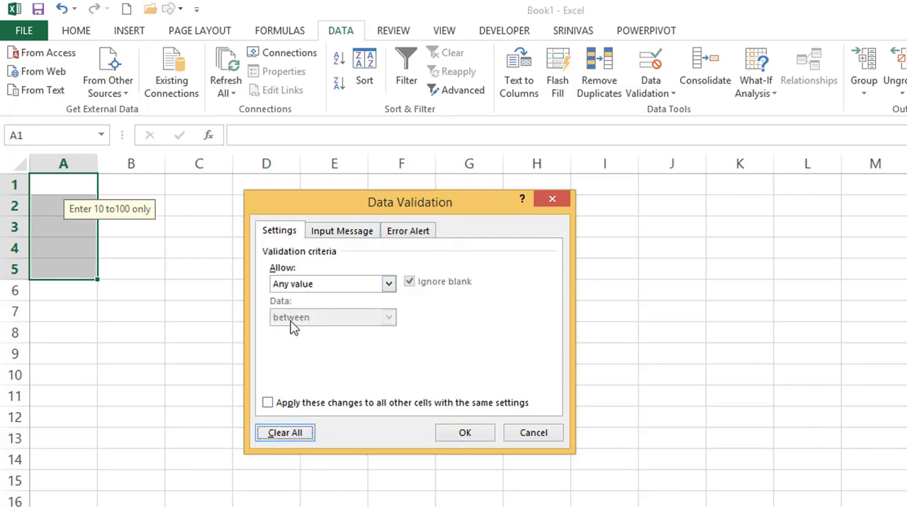
left_click(464, 434)
Try entering 45345 in cell A2 and discard the entry.
left_click(69, 207)
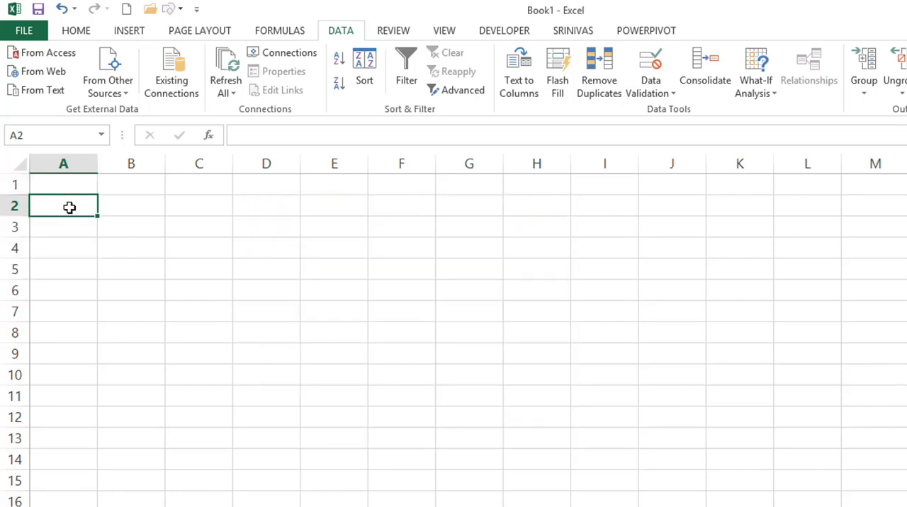
type("45345")
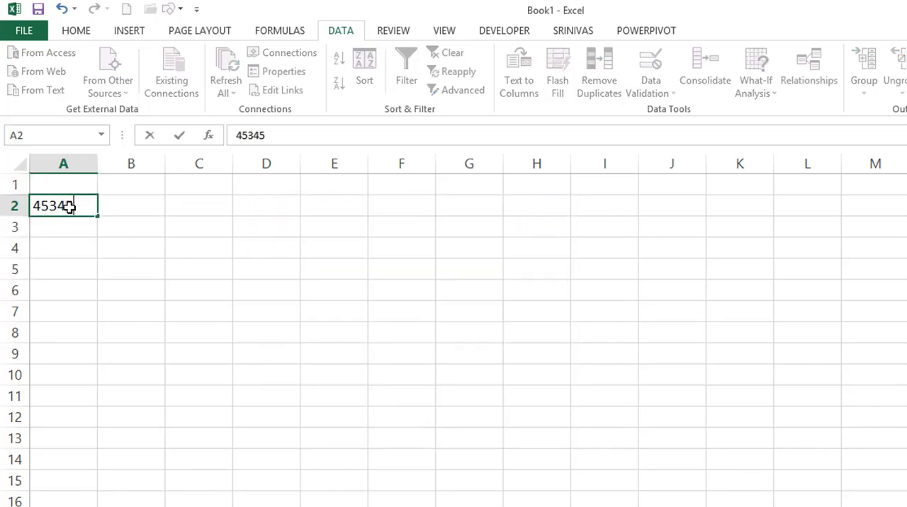
key("Escape")
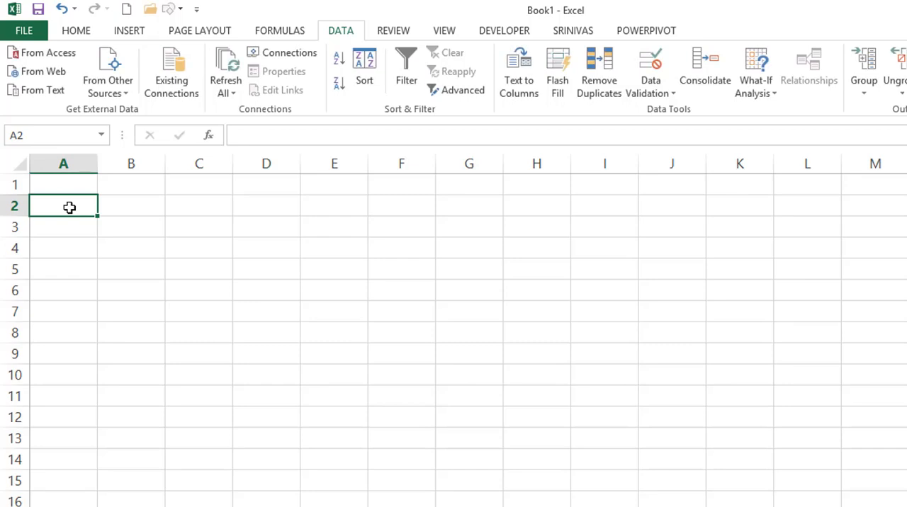
left_click_drag(69, 185, 67, 270)
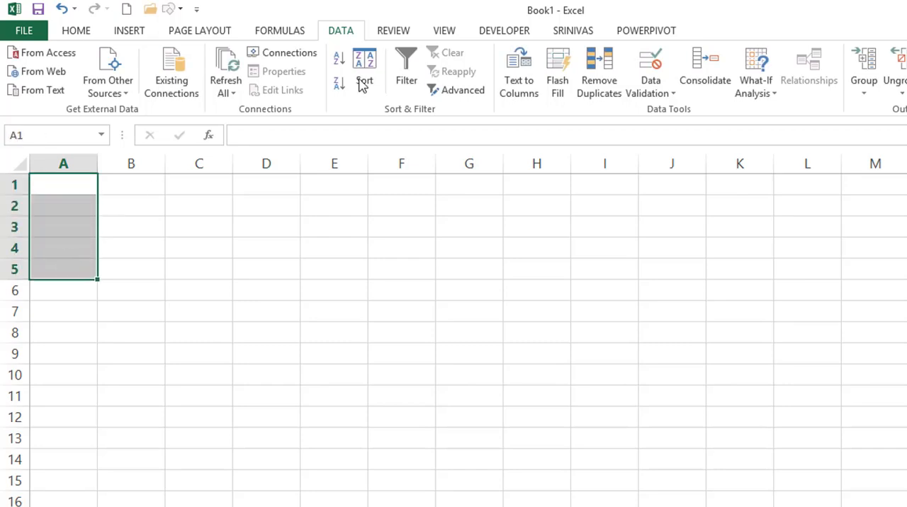
left_click(648, 62)
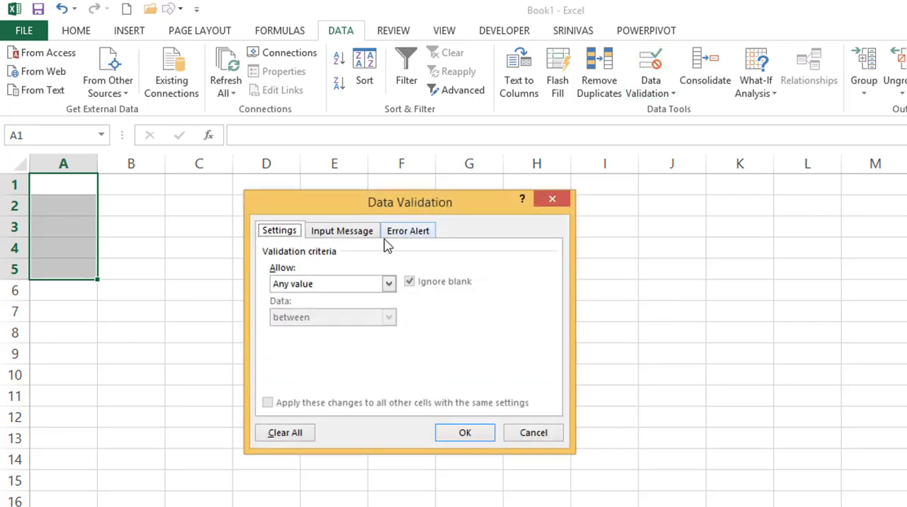
left_click(331, 285)
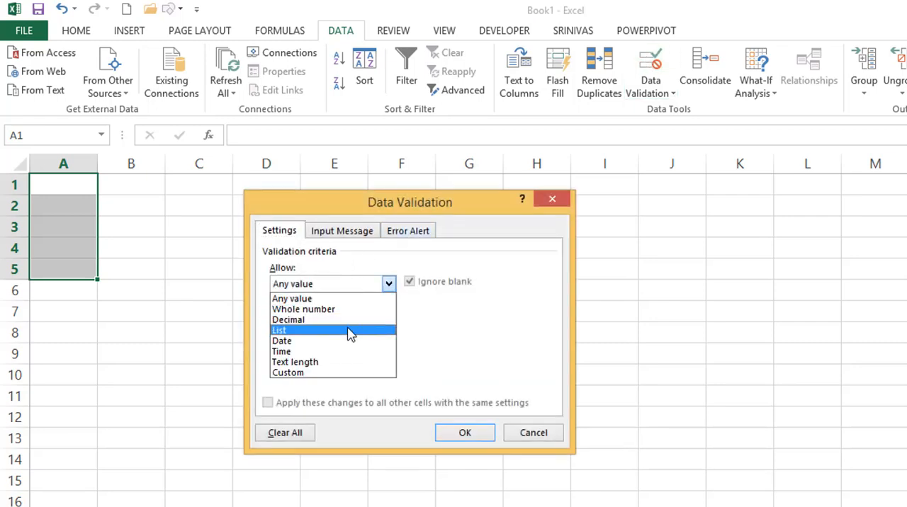
left_click(307, 362)
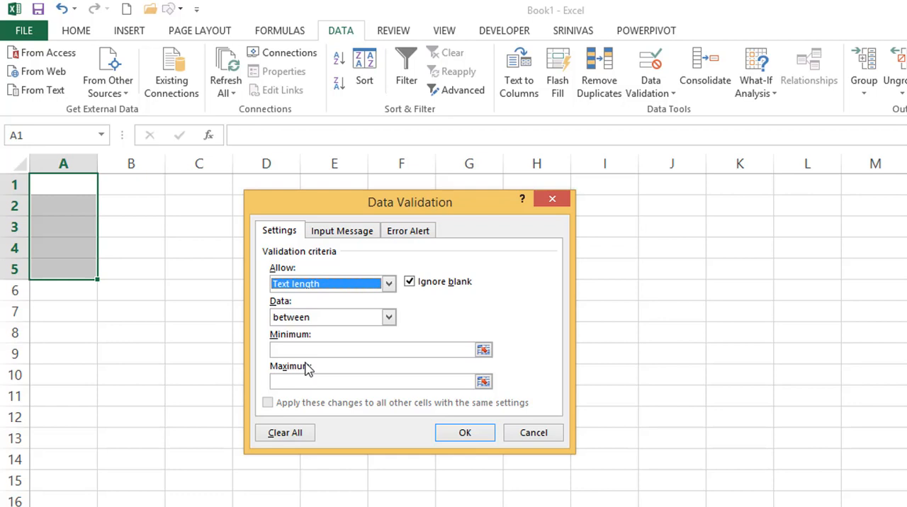
key("Escape")
Enter January in D3, fill the month names down to December in D14, and autofit column D.
left_click(245, 224)
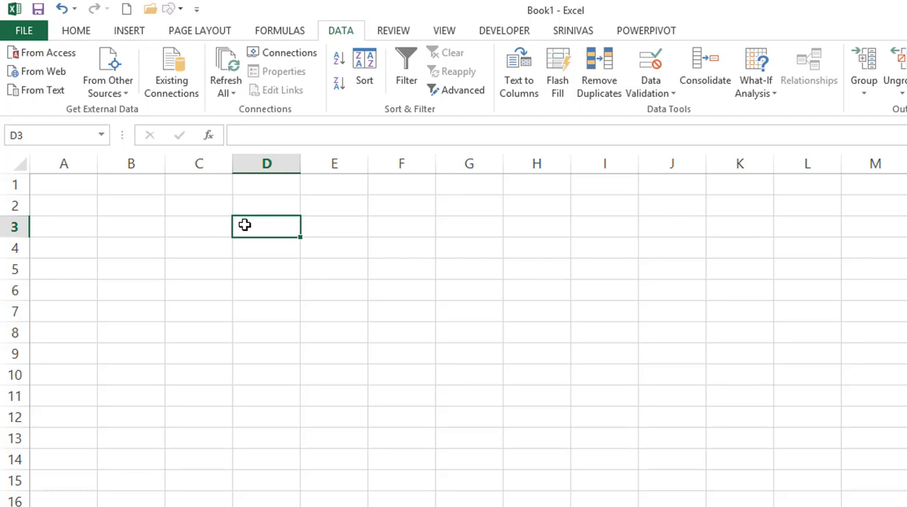
type("January")
key("Return")
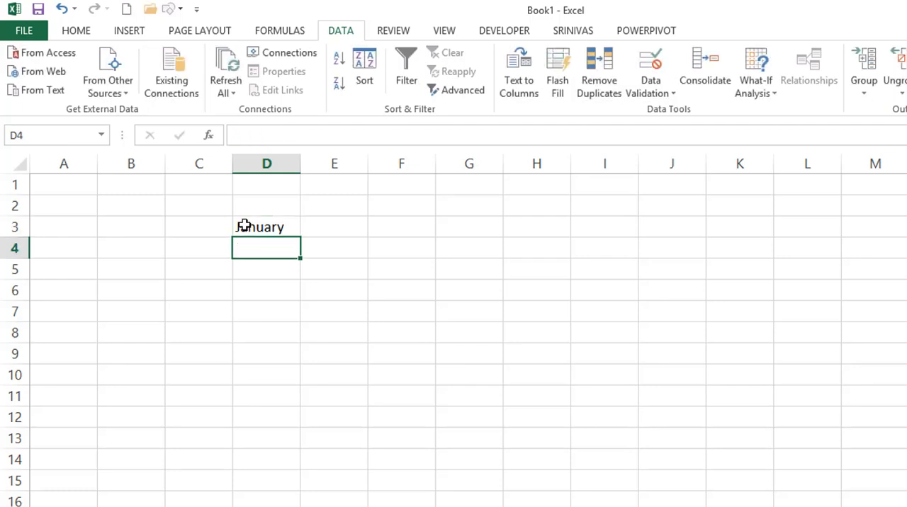
left_click(243, 227)
left_click_drag(299, 237, 259, 465)
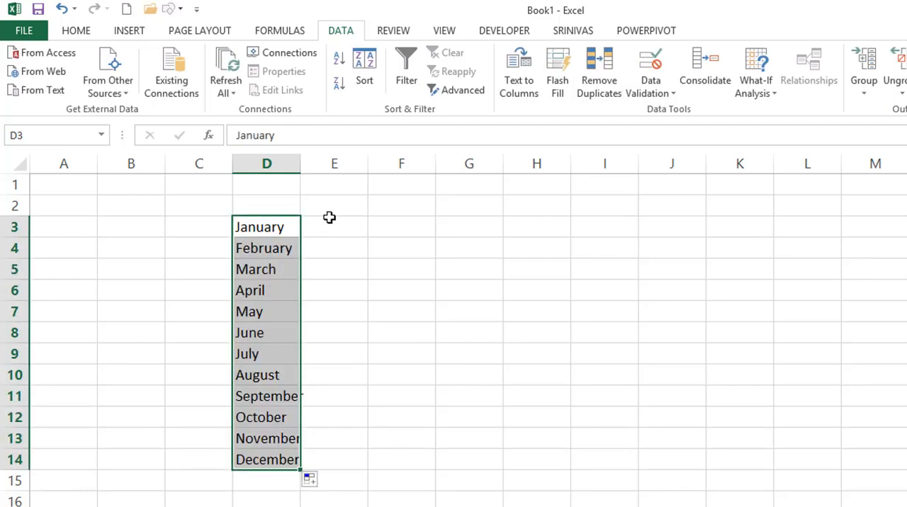
double_click(300, 164)
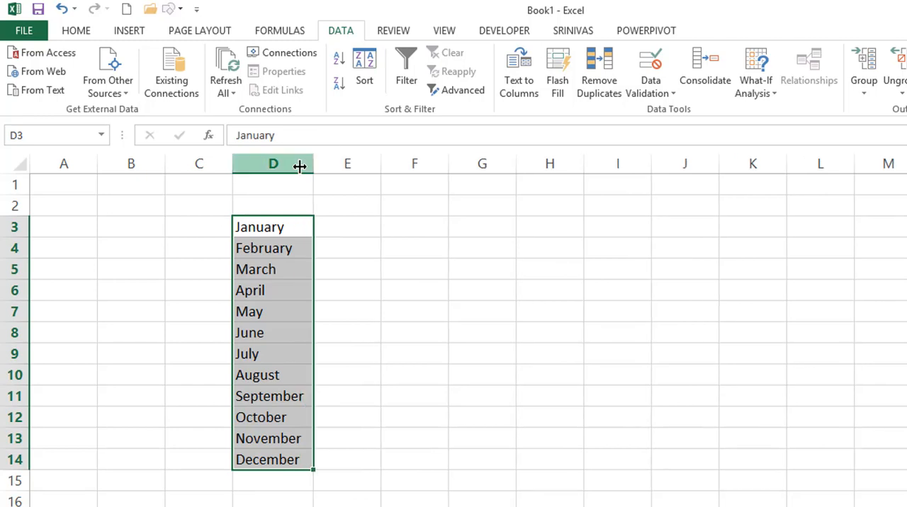
Widen column F and apply List data validation to cell F3 with the source =$D$3:$D$14.
left_click(429, 224)
left_click_drag(449, 154, 522, 154)
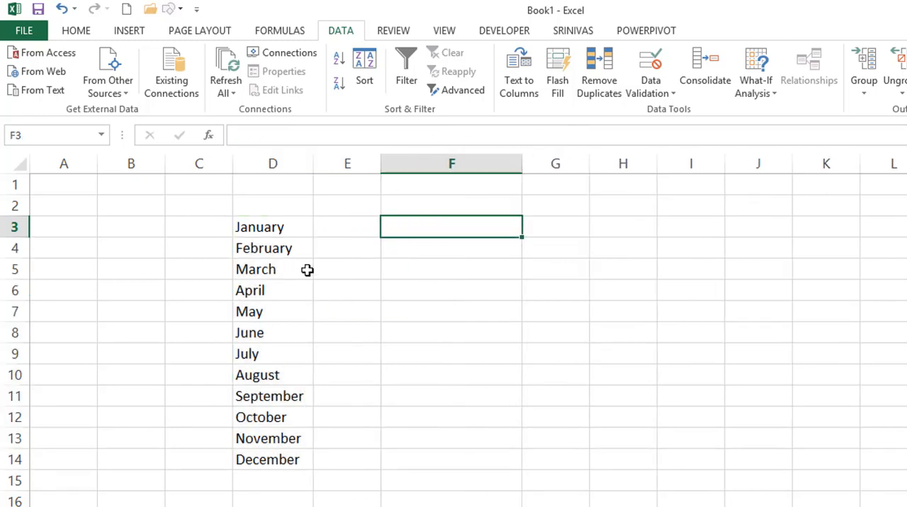
key("alt+d")
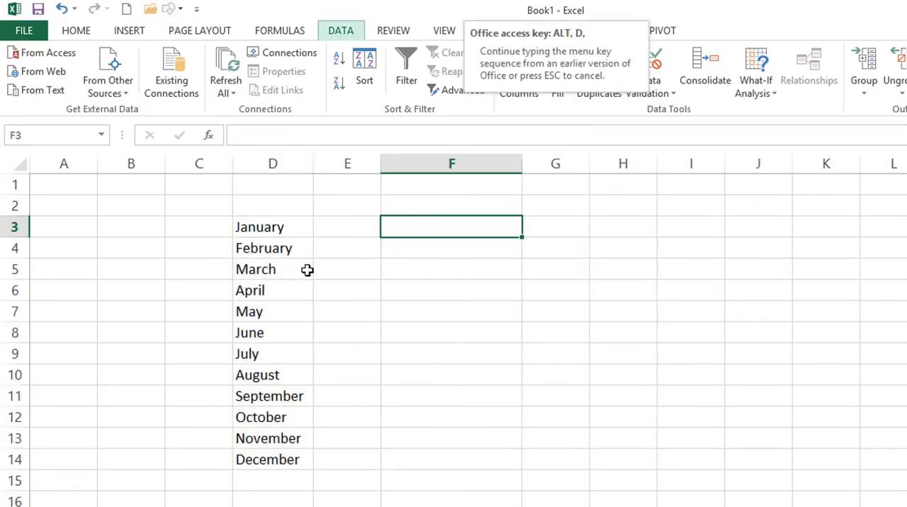
key("l")
left_click_drag(329, 218, 515, 206)
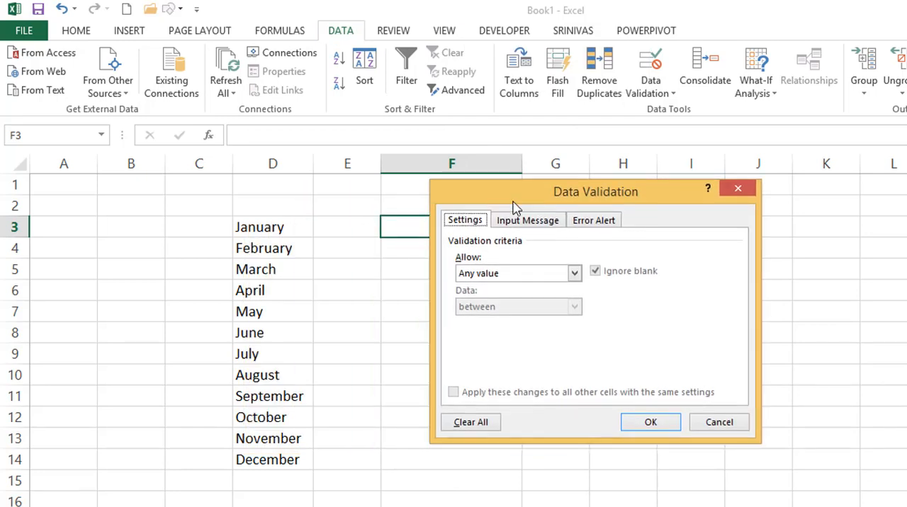
left_click(466, 275)
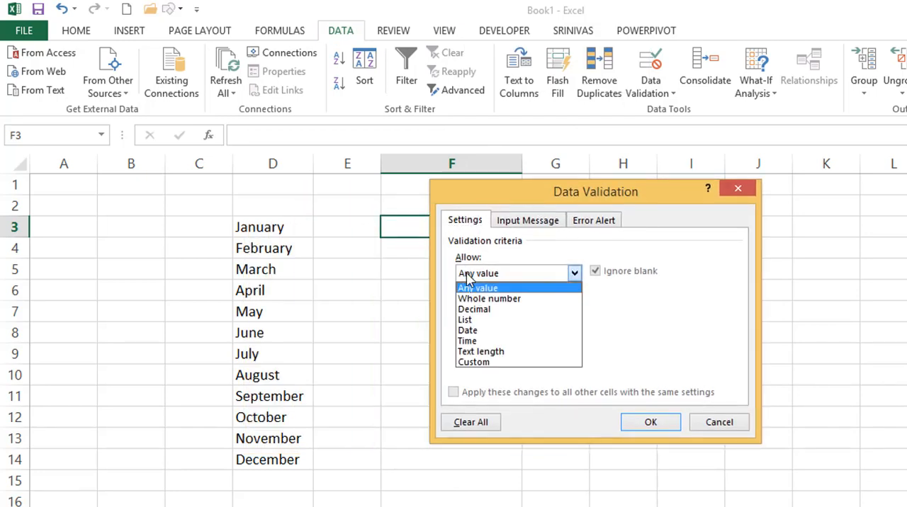
left_click(469, 320)
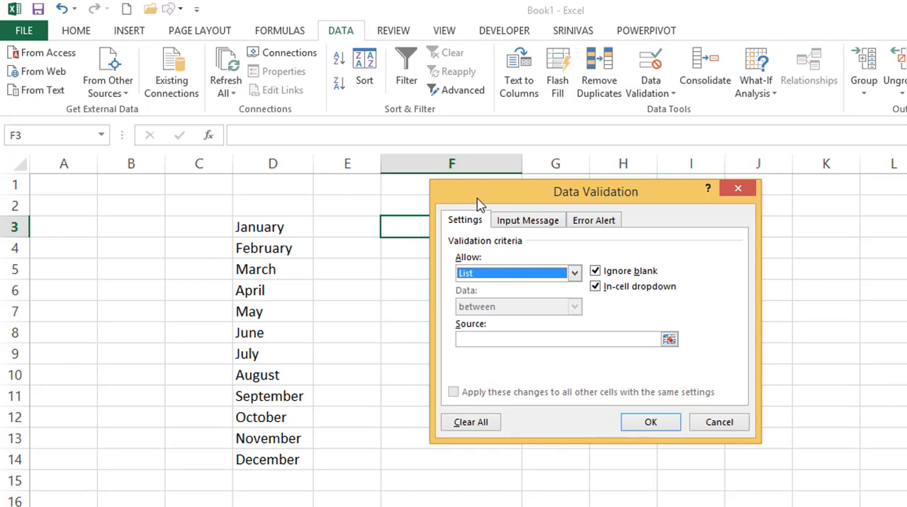
left_click_drag(478, 204, 599, 216)
left_click(589, 352)
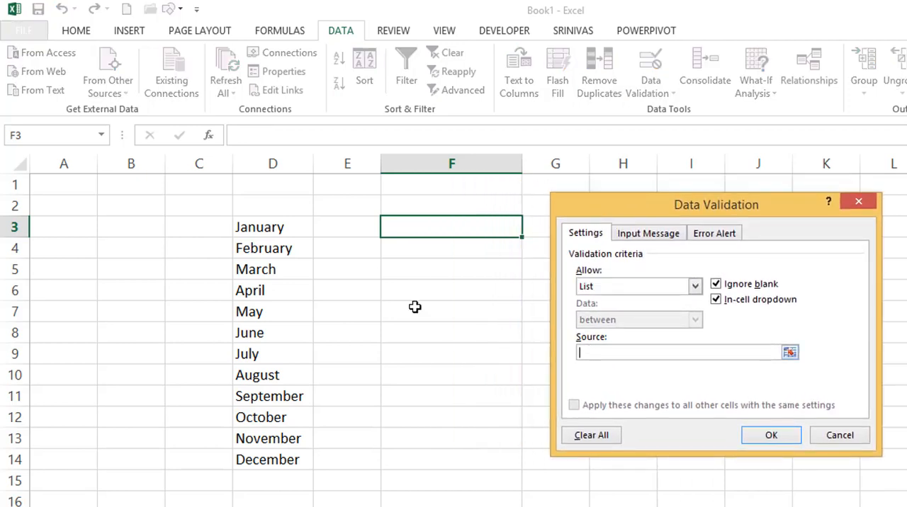
left_click_drag(278, 228, 285, 462)
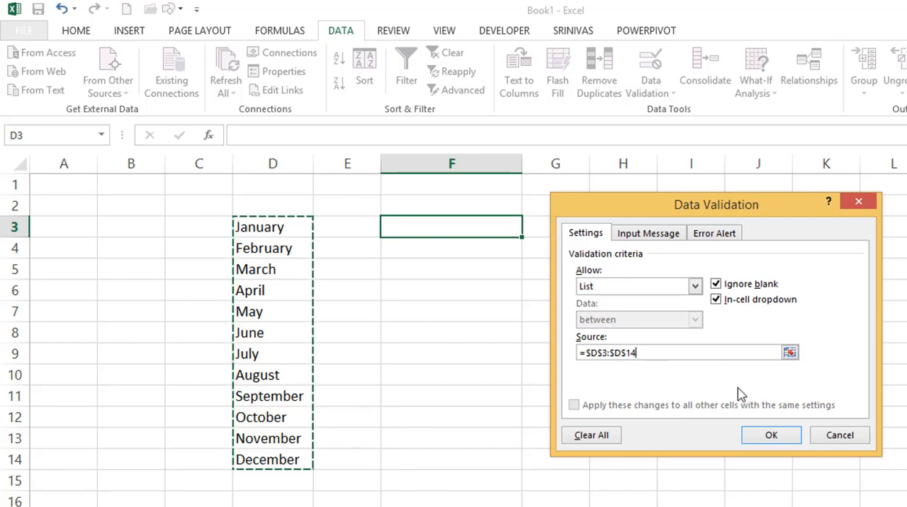
left_click(775, 433)
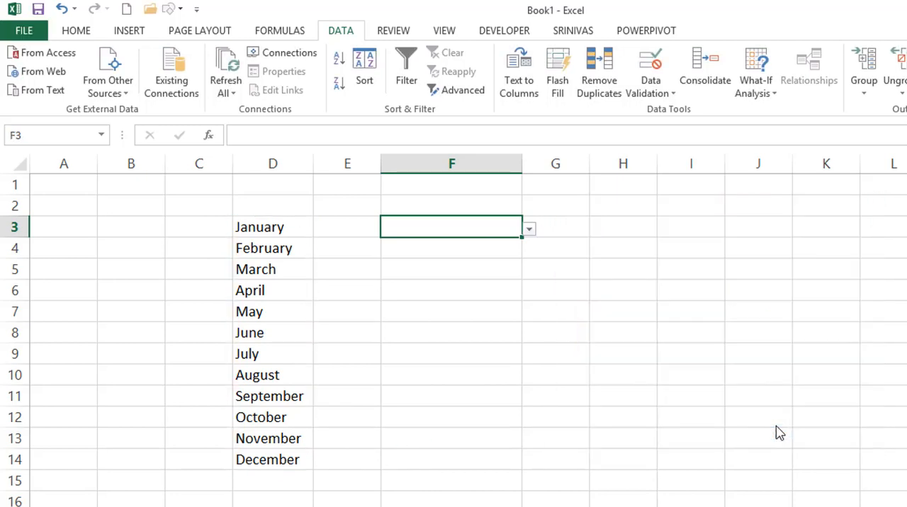
Test the dropdown list in F3 by choosing February, July and September in turn.
left_click(529, 231)
left_click(430, 265)
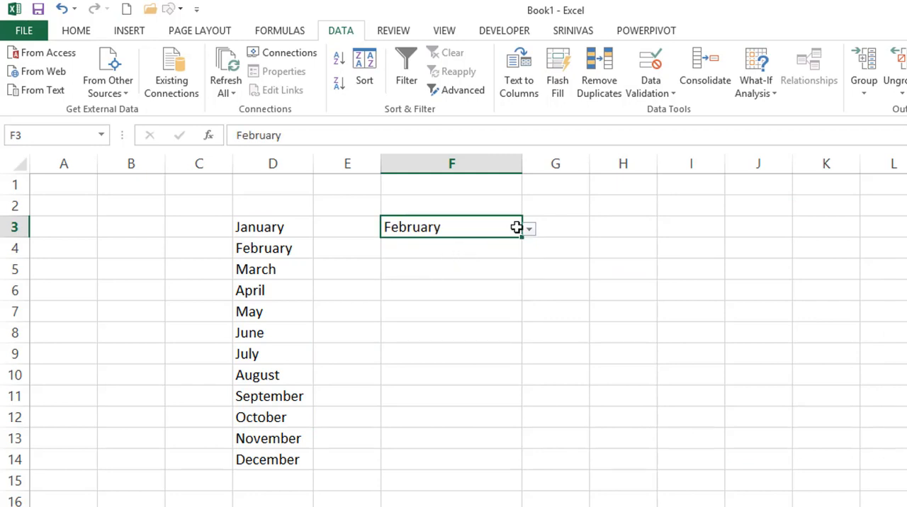
left_click(530, 229)
left_click(454, 317)
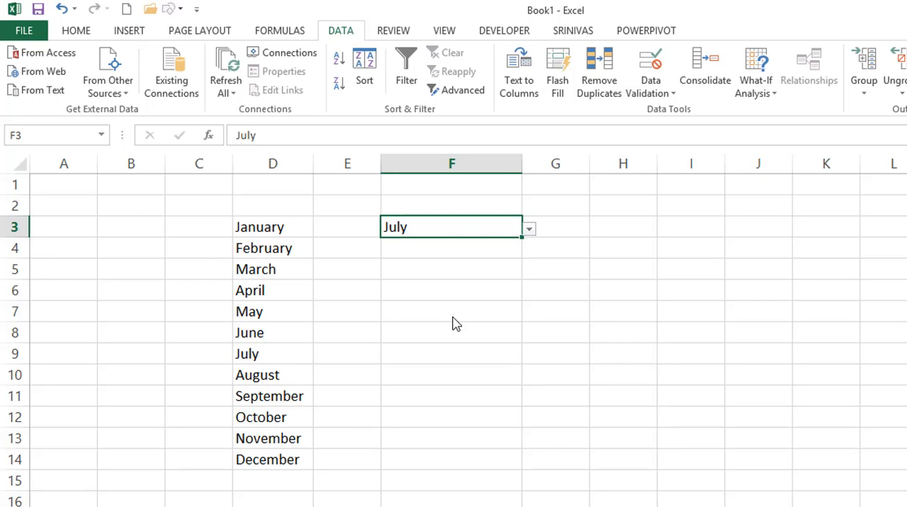
left_click(529, 229)
left_click(432, 302)
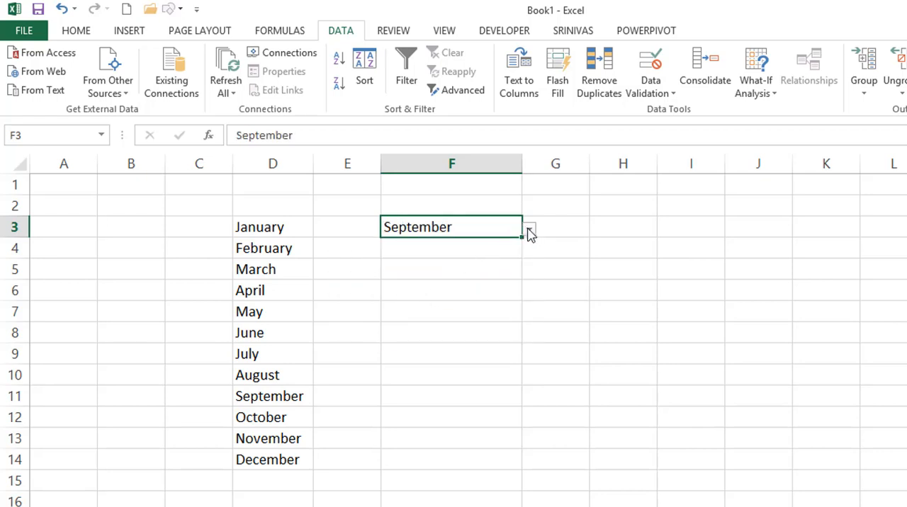
Check the list source in F3's data validation settings and choose November from the cell's dropdown list.
key("alt+a")
key("v")
key("v")
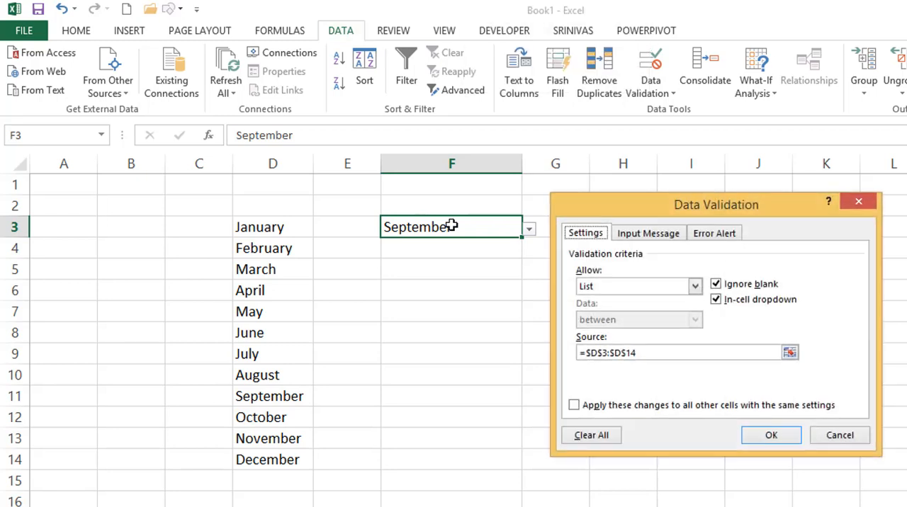
left_click(651, 354)
left_click(761, 435)
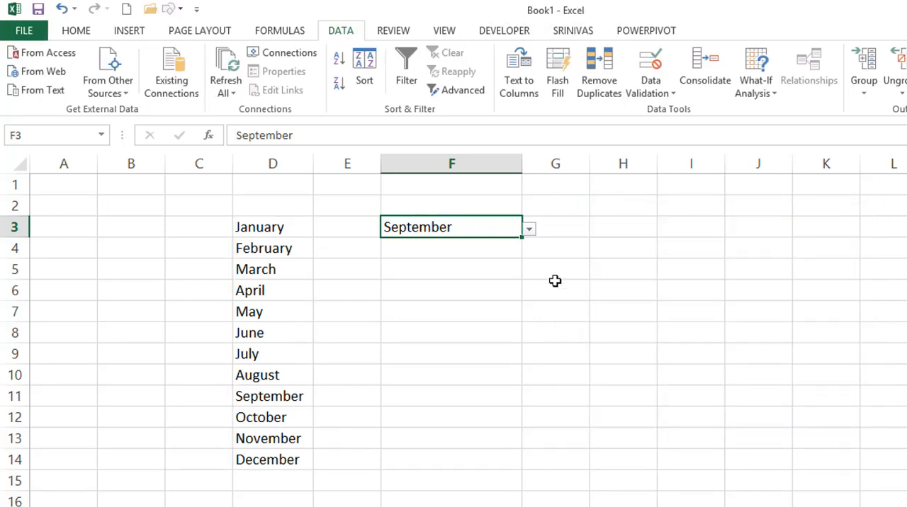
left_click(530, 230)
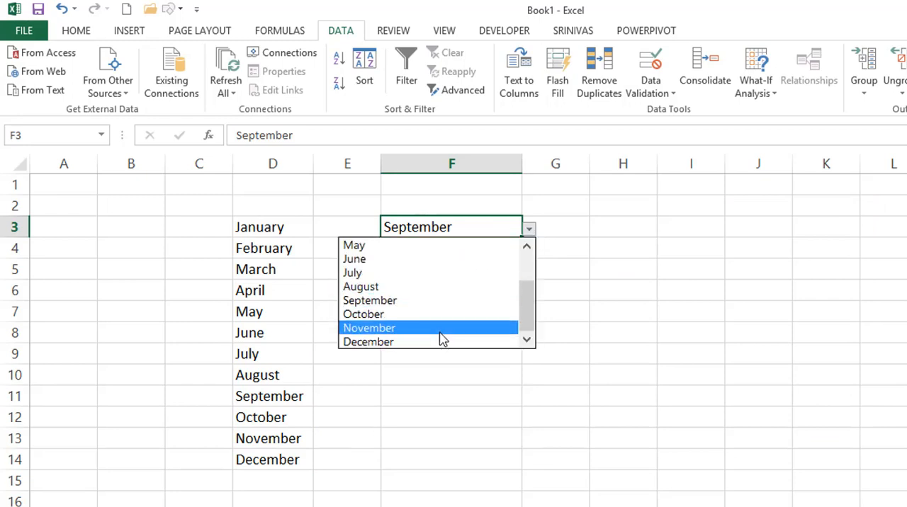
left_click(442, 338)
Delete the month names in D3:D14 and check the dropdown list in F3.
left_click(291, 284)
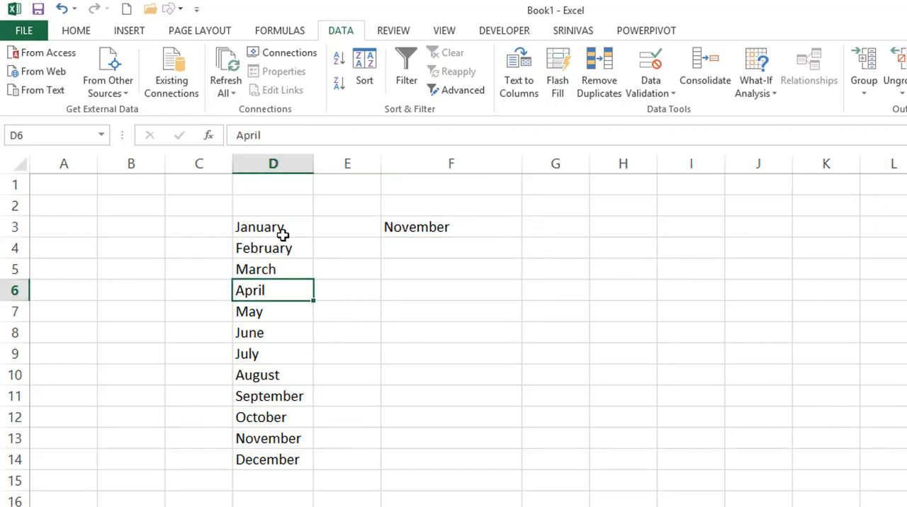
left_click_drag(281, 234, 262, 450)
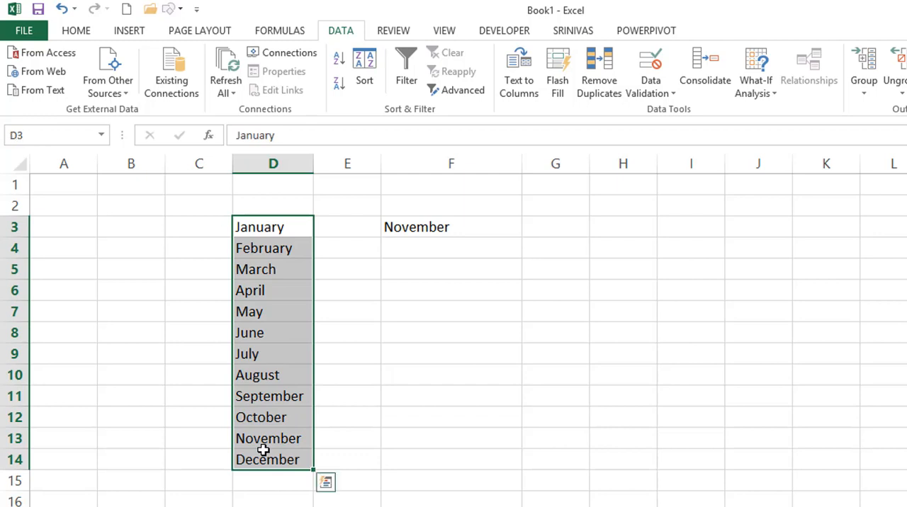
key("Delete")
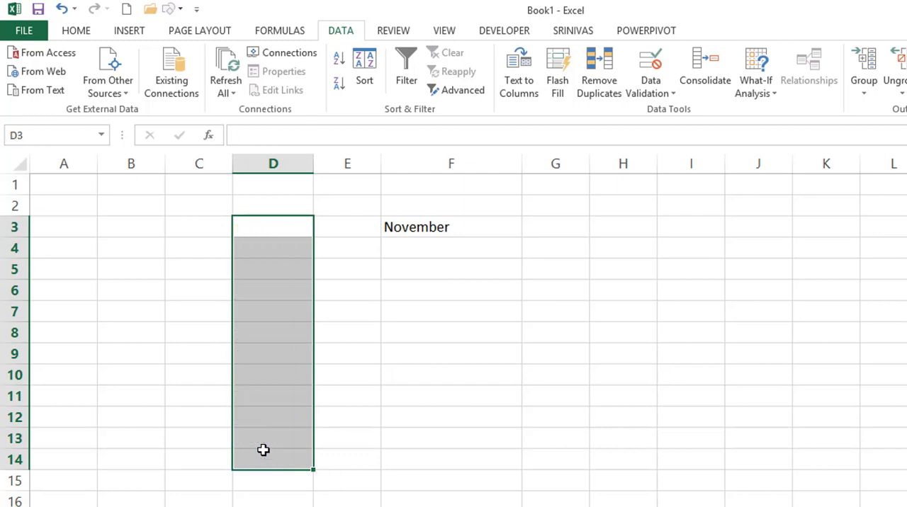
left_click(468, 226)
left_click(529, 229)
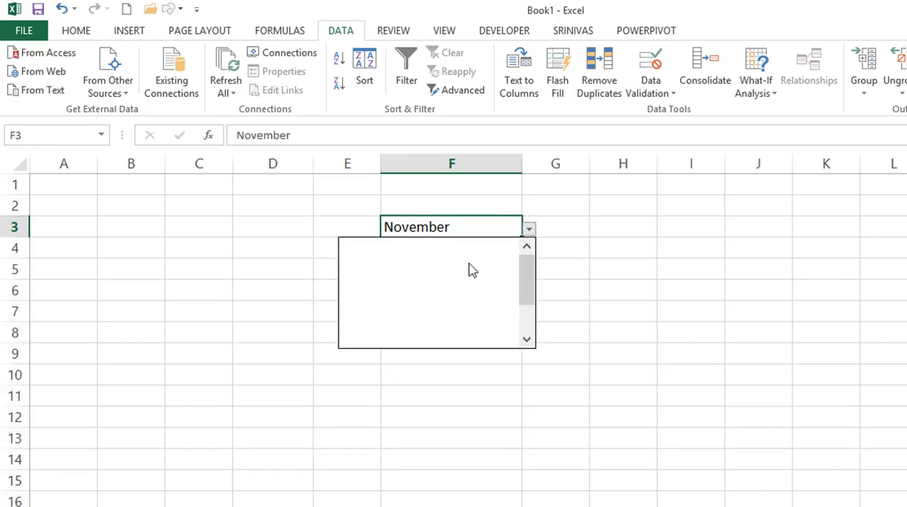
left_click(476, 227)
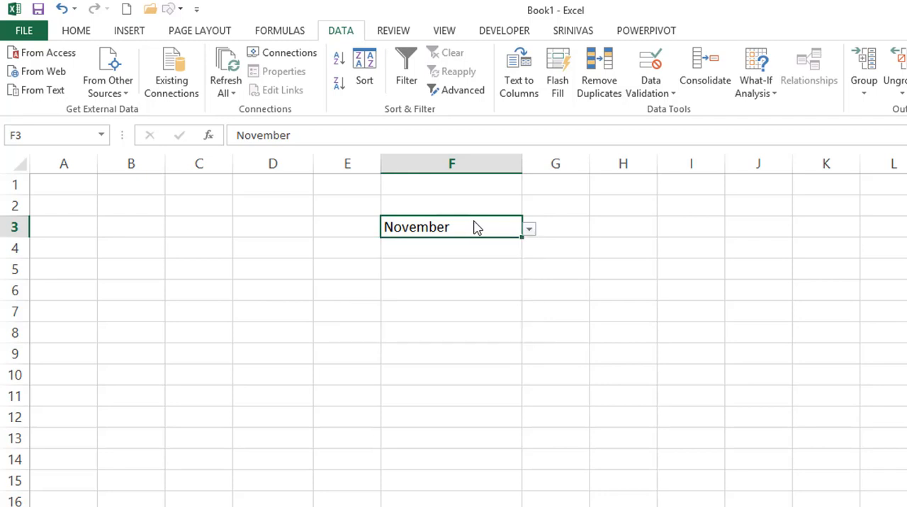
Replace the list source in F3's data validation with JAN,FEB,MAR,APR,MAY,JUN,JUL,AUG,SEP,OCT,NOV,DEC.
key("alt+a")
key("v")
key("v")
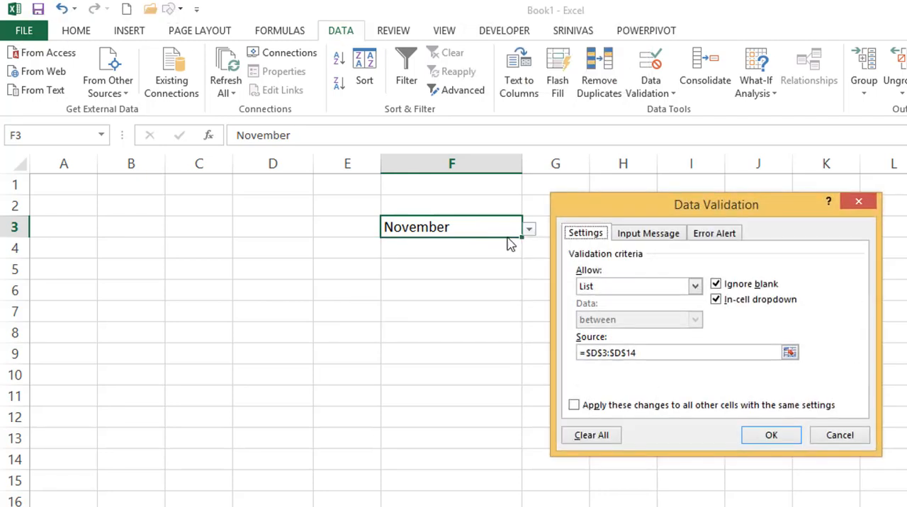
left_click(647, 350)
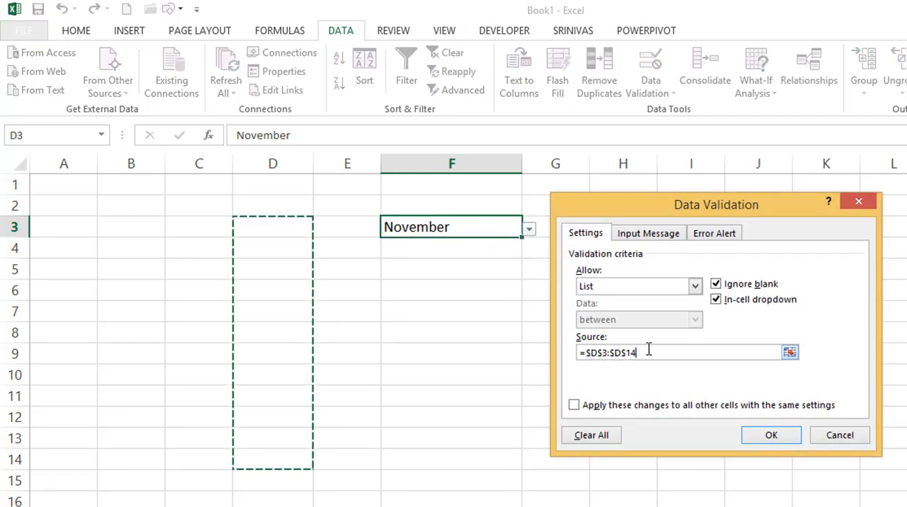
key("BackSpace")
key("BackSpace")
key("BackSpace")
key("BackSpace")
key("BackSpace")
key("BackSpace")
key("BackSpace")
key("BackSpace")
key("BackSpace")
key("BackSpace")
key("BackSpace")
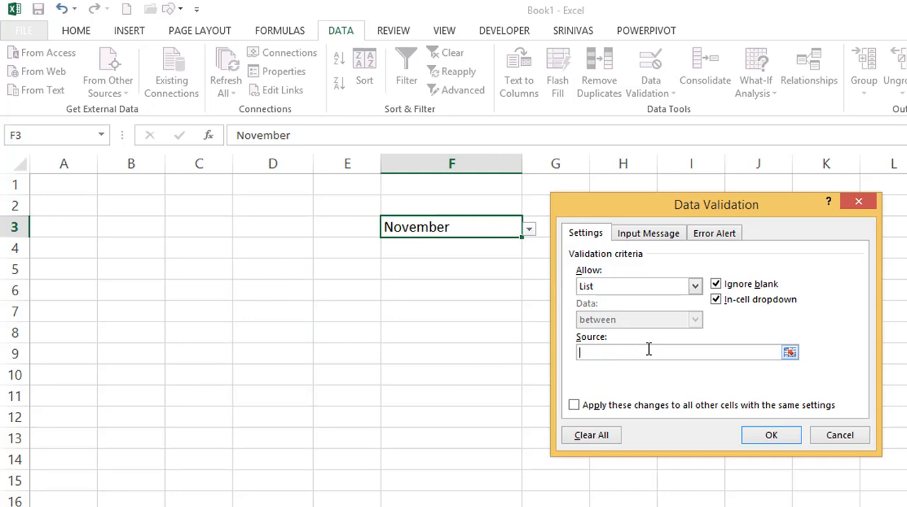
type("JAN,FEB,MAR,APR,MAYU")
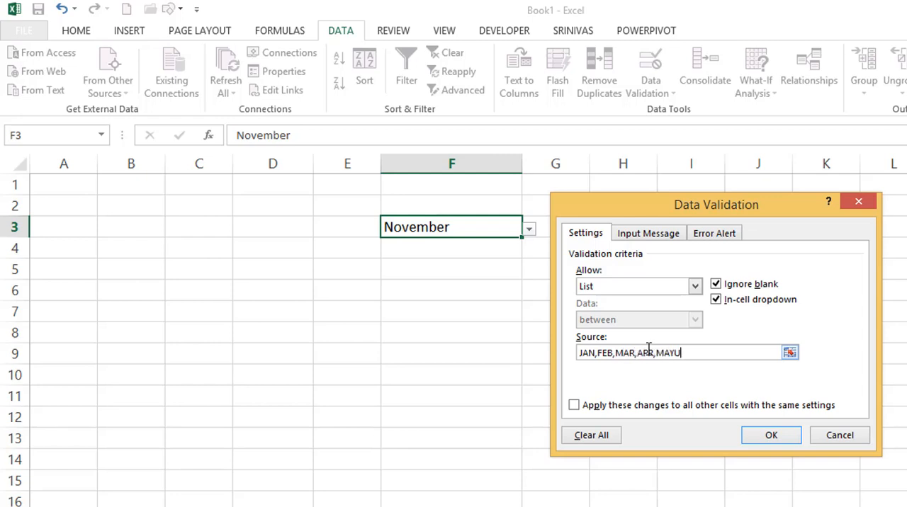
key("BackSpace")
type(",JUN,JUL,AUG,SEP,OCT")
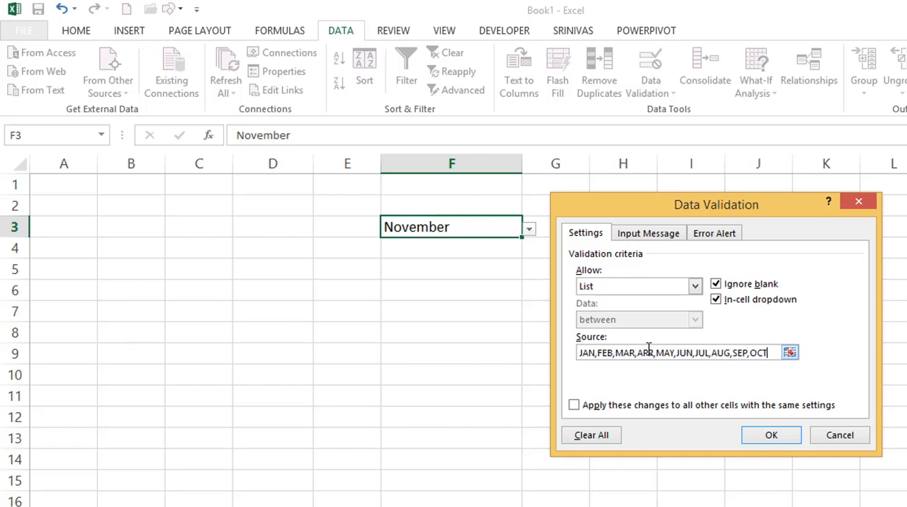
type(",NOV,DEC")
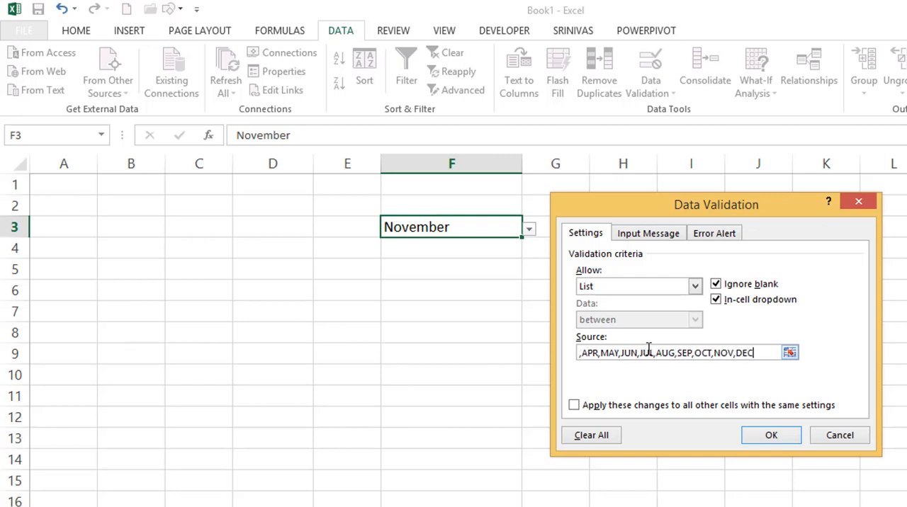
left_click(783, 435)
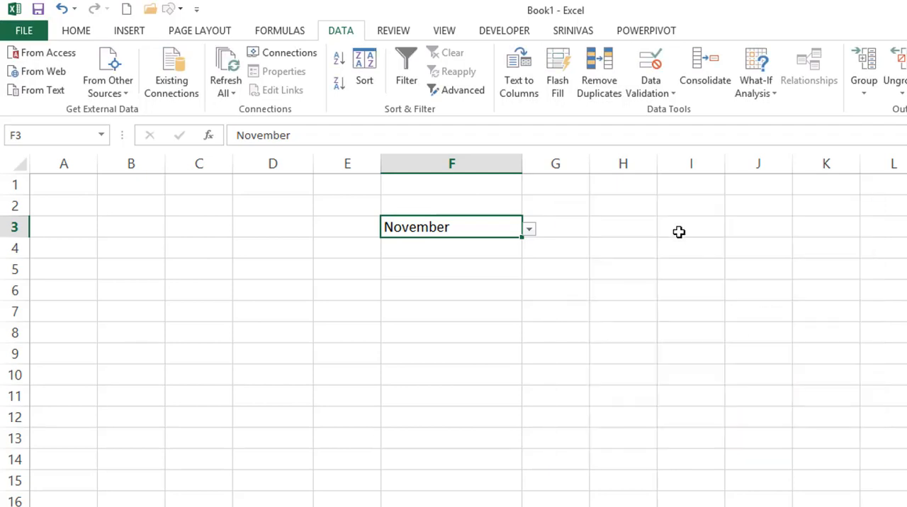
Test the new dropdown list in F3 by choosing FEB, JUN and FEB in turn.
left_click(528, 230)
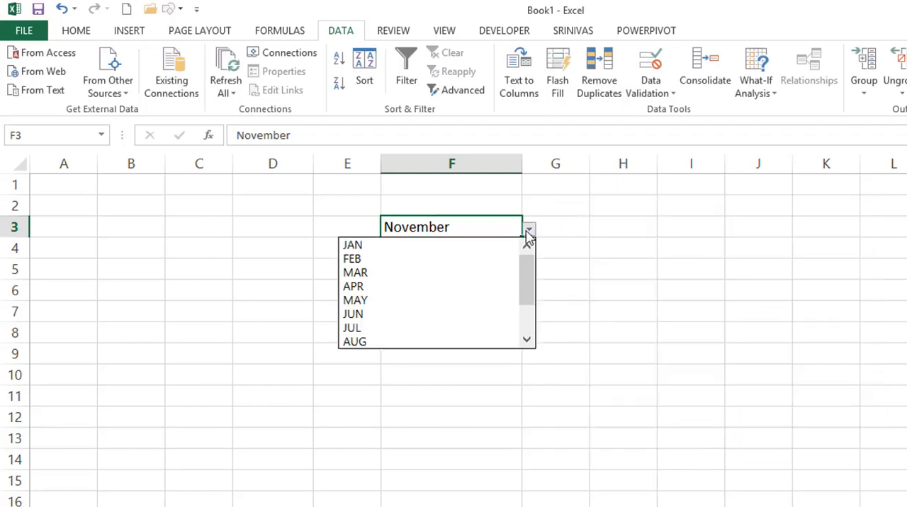
left_click(421, 260)
left_click(529, 230)
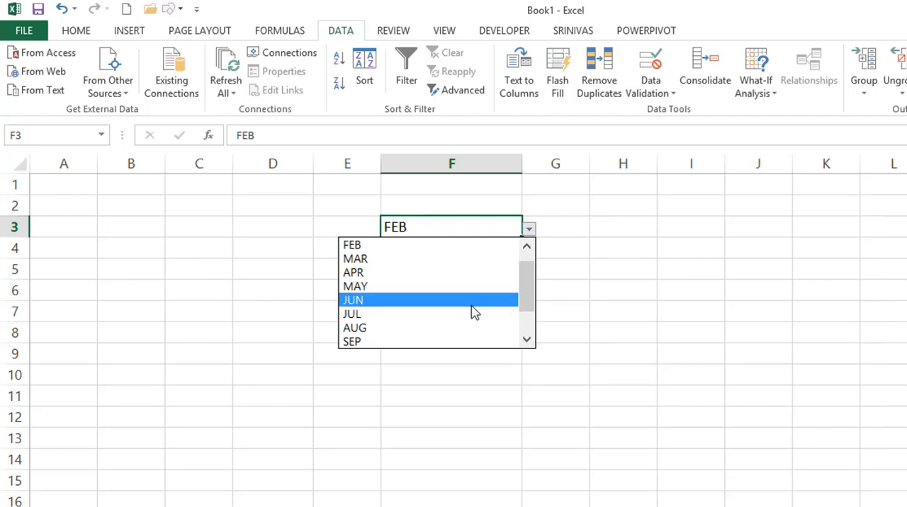
left_click(416, 304)
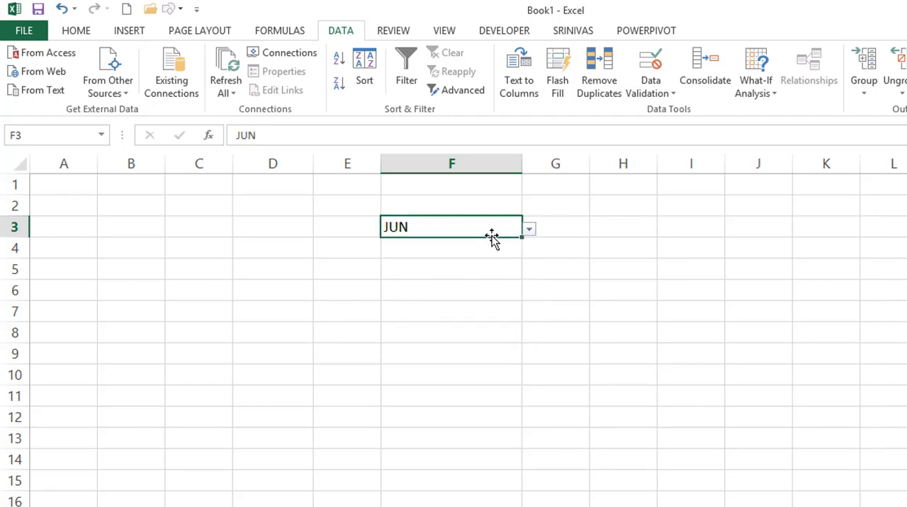
left_click(529, 230)
scroll(522, 263, "up", 2)
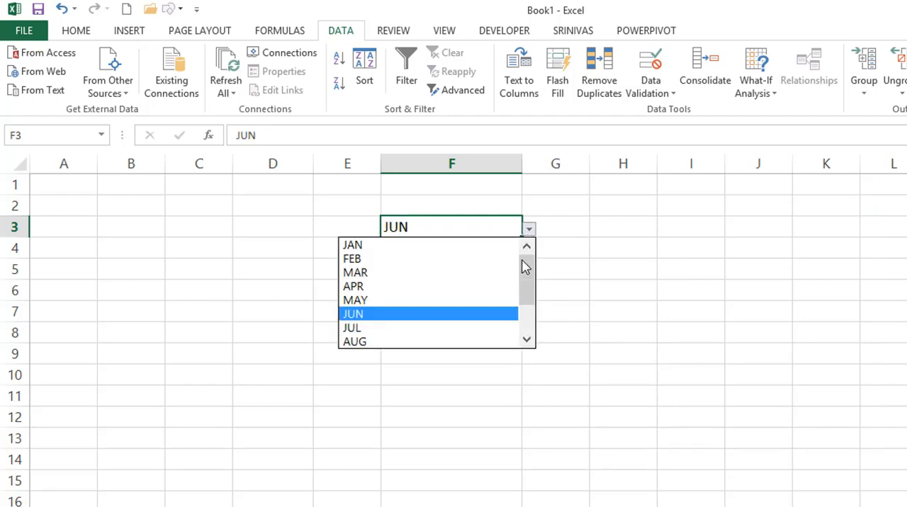
left_click(445, 262)
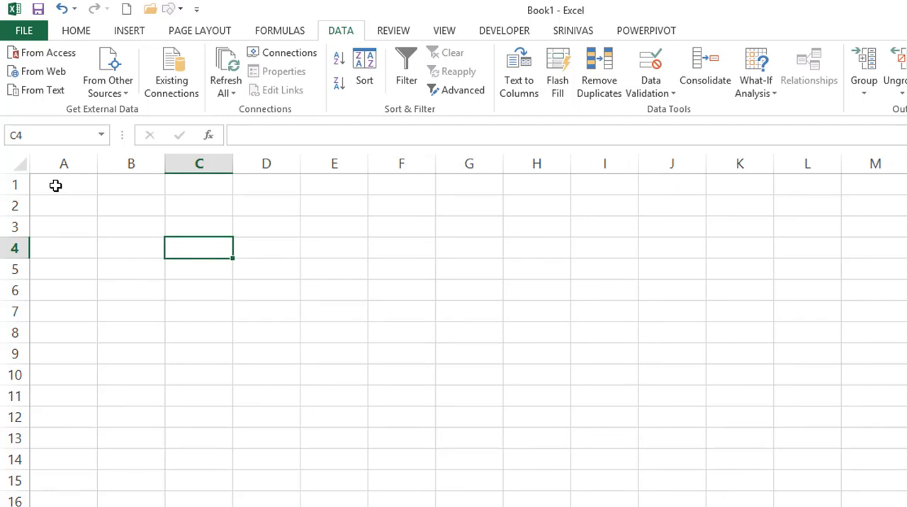
Enter =RANDBETWEEN(40,100) in A1 of the blank sheet and fill the formula through A1:L14.
left_click(56, 185)
type("=RAND")
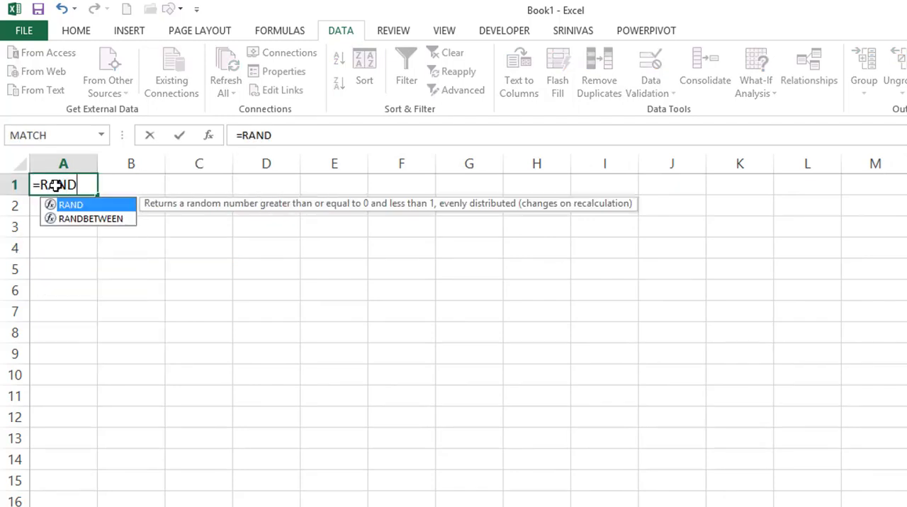
key("Down")
key("Tab")
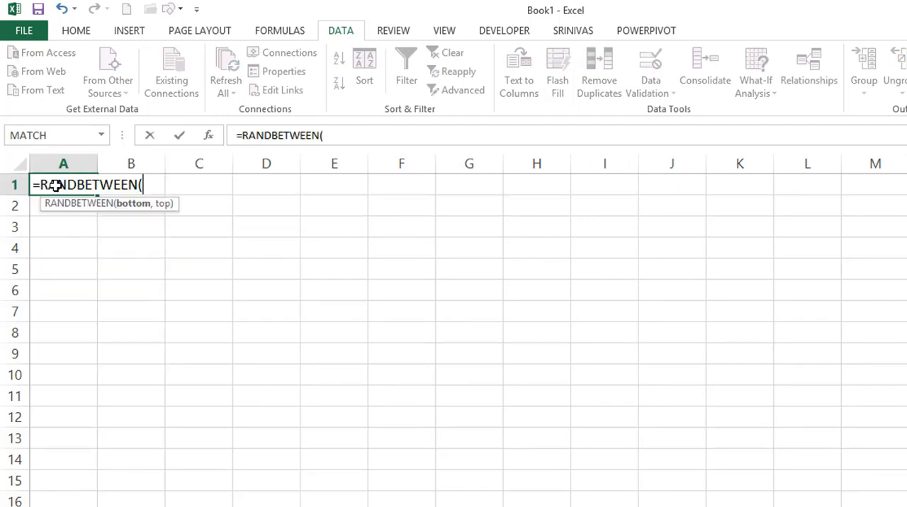
type("40,100)")
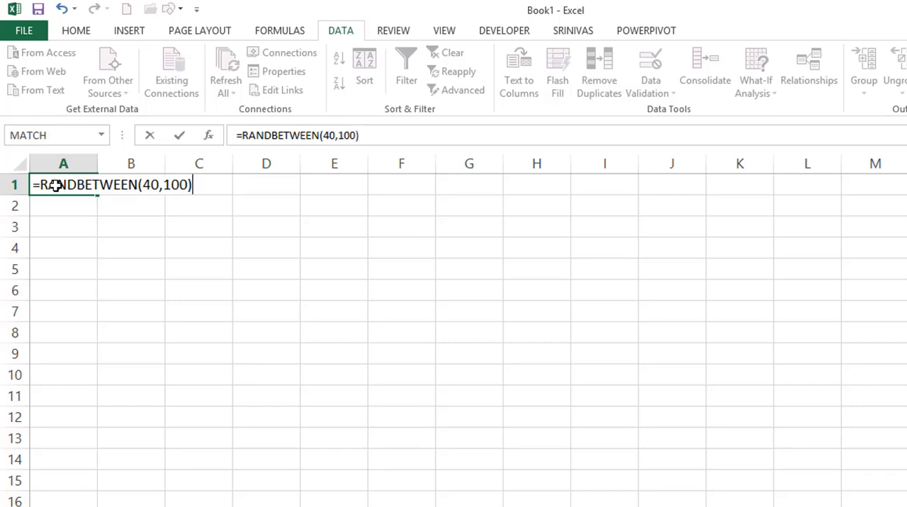
key("Return")
left_click_drag(55, 185, 781, 464)
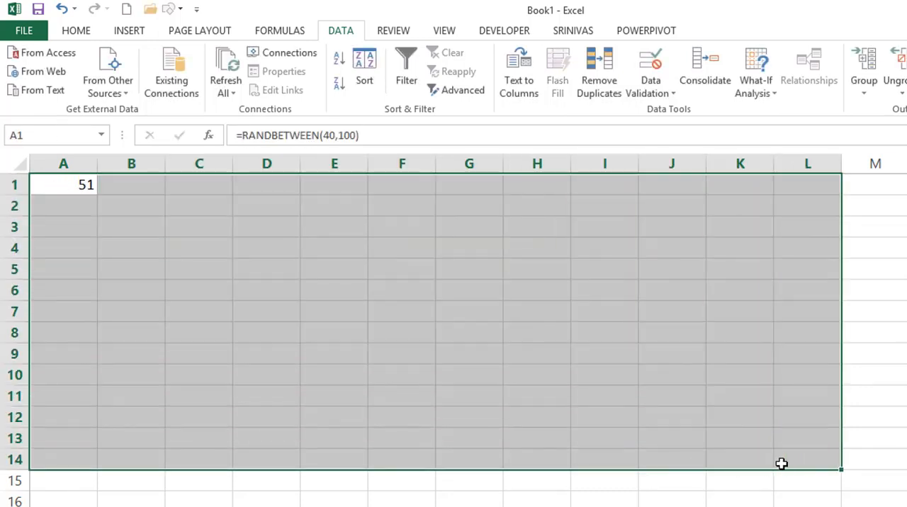
key("ctrl+d")
key("ctrl+r")
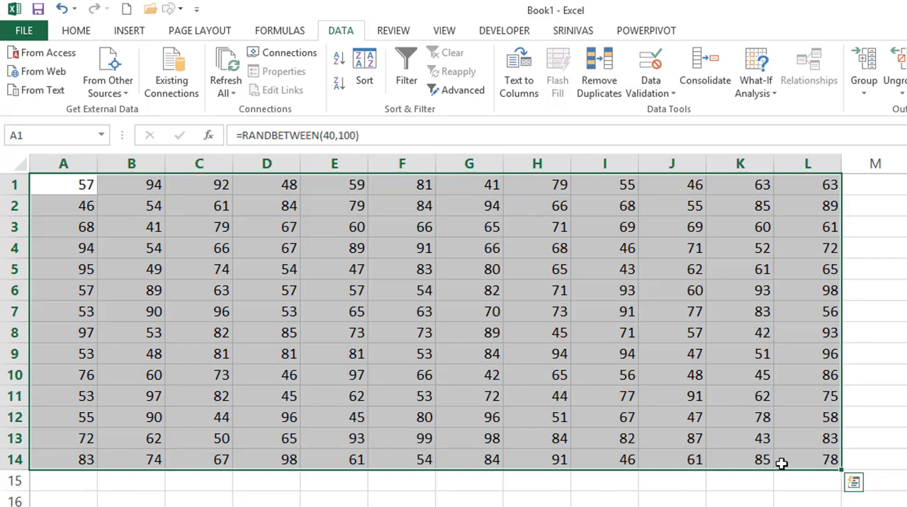
Convert the random-number formulas in A1:L14 to fixed values by pasting them over themselves as Values.
key("ctrl+c")
key("alt")
key("e")
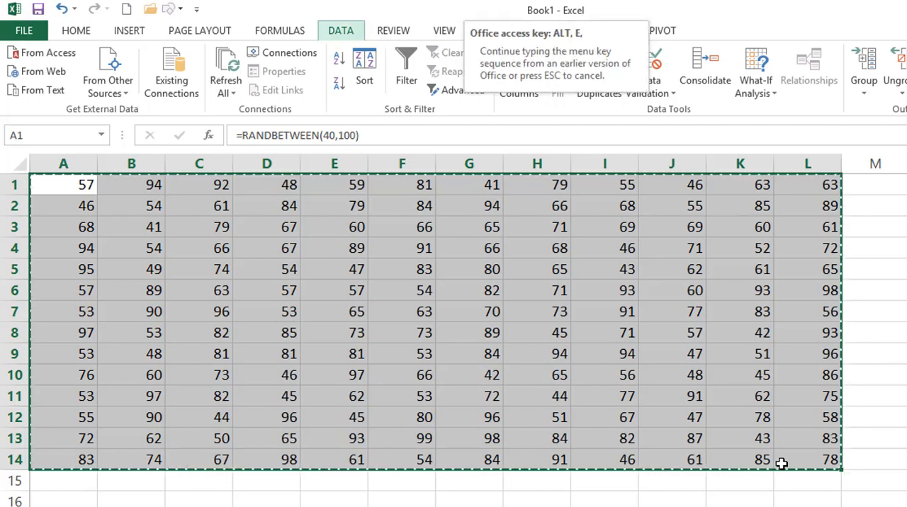
key("s")
key("v")
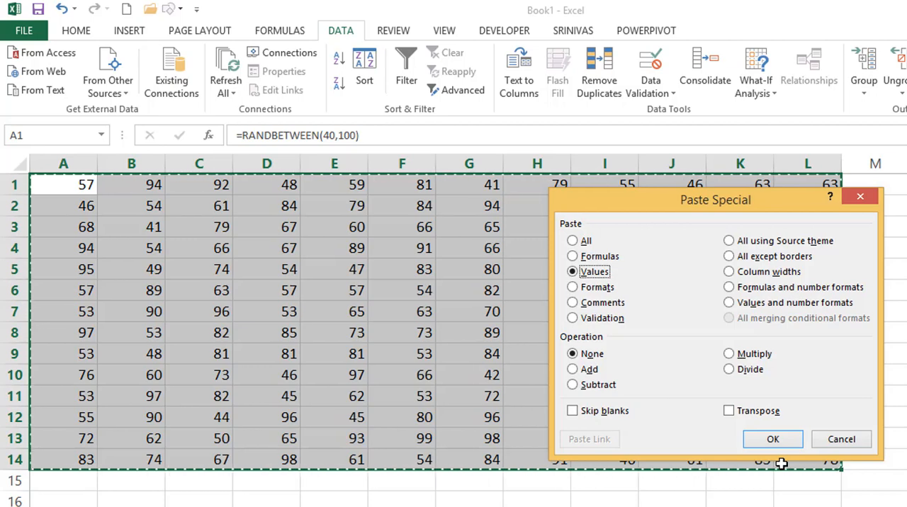
key("Return")
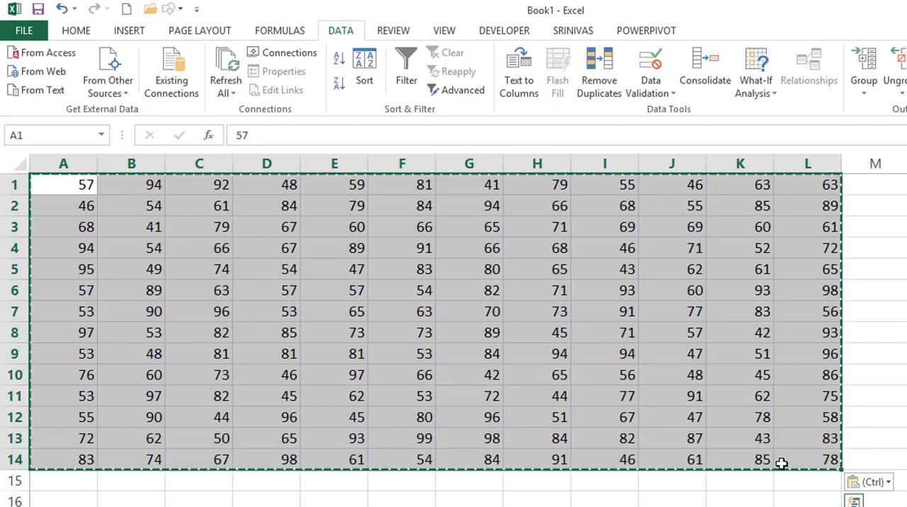
key("Escape")
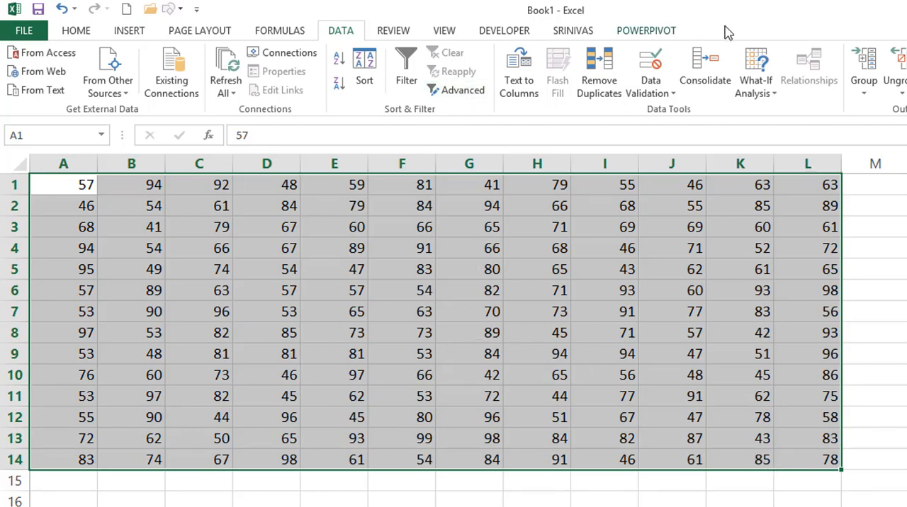
Apply Whole number validation between 50 and 100 to A1:L14.
left_click(650, 65)
left_click_drag(636, 214, 514, 207)
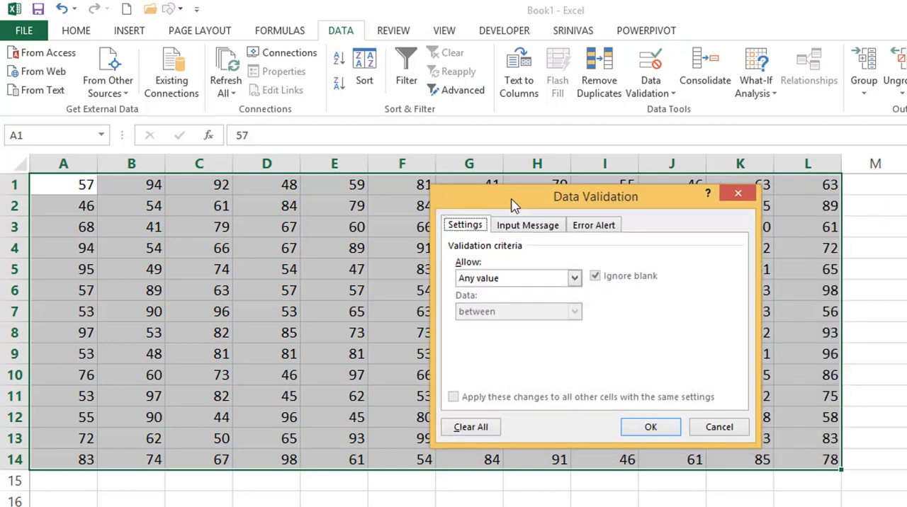
left_click(486, 280)
left_click(482, 304)
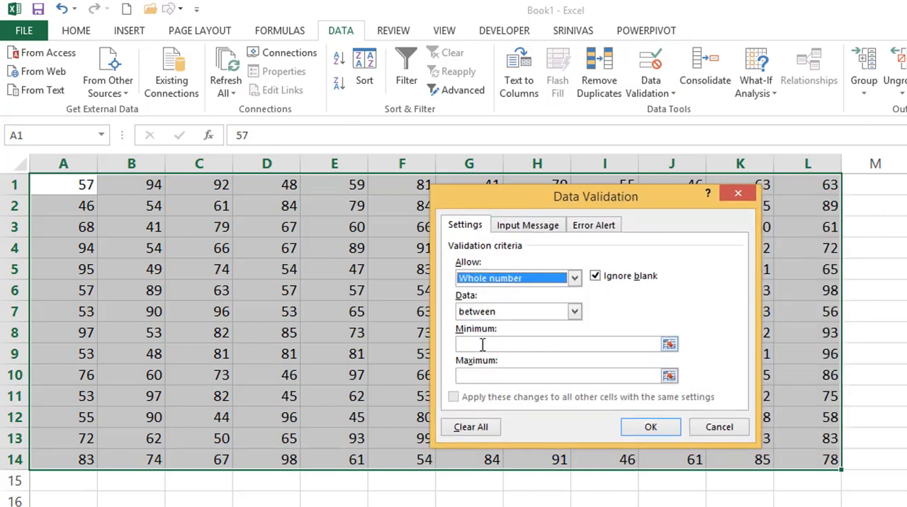
left_click(482, 344)
type("50")
key("Tab")
type("100")
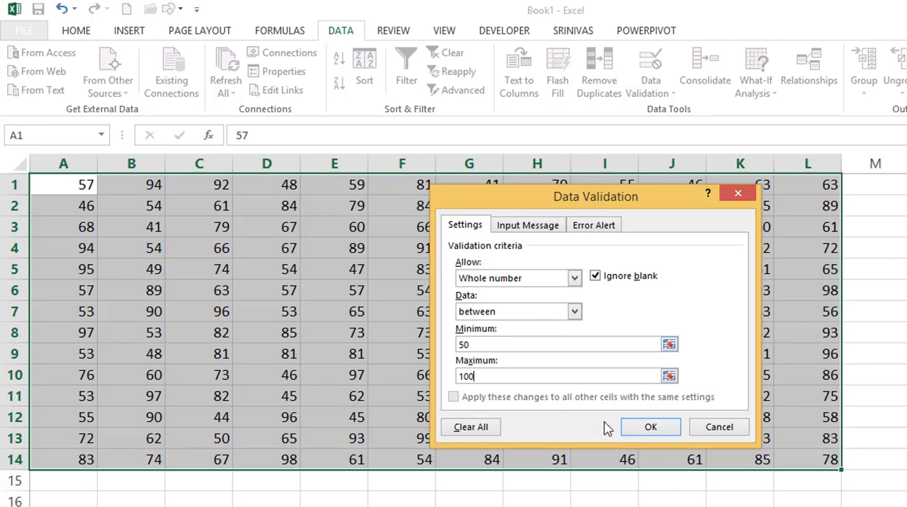
left_click(673, 428)
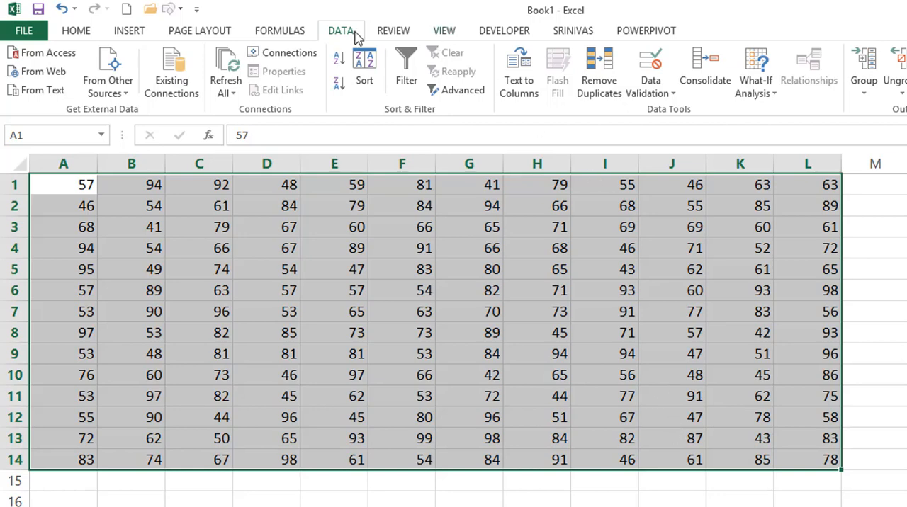
Circle the invalid data in A1:L14 and clear the validation circles.
left_click(675, 95)
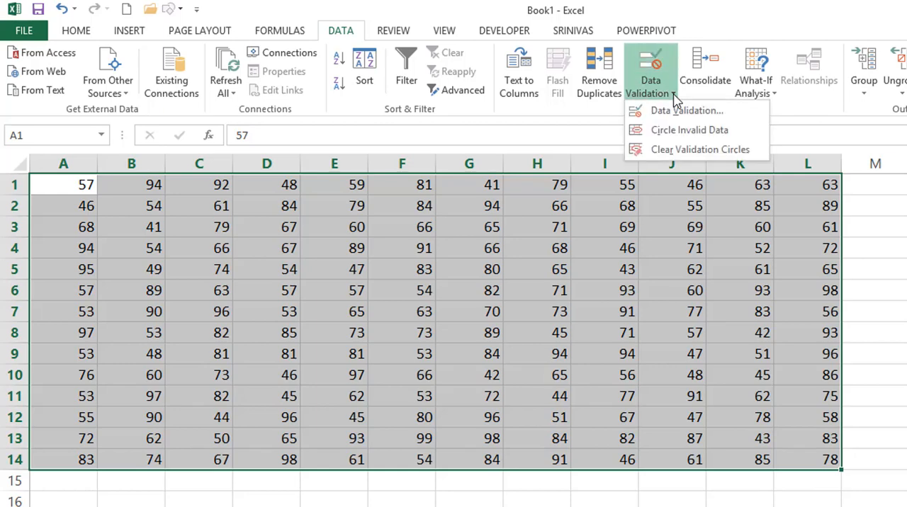
left_click(685, 135)
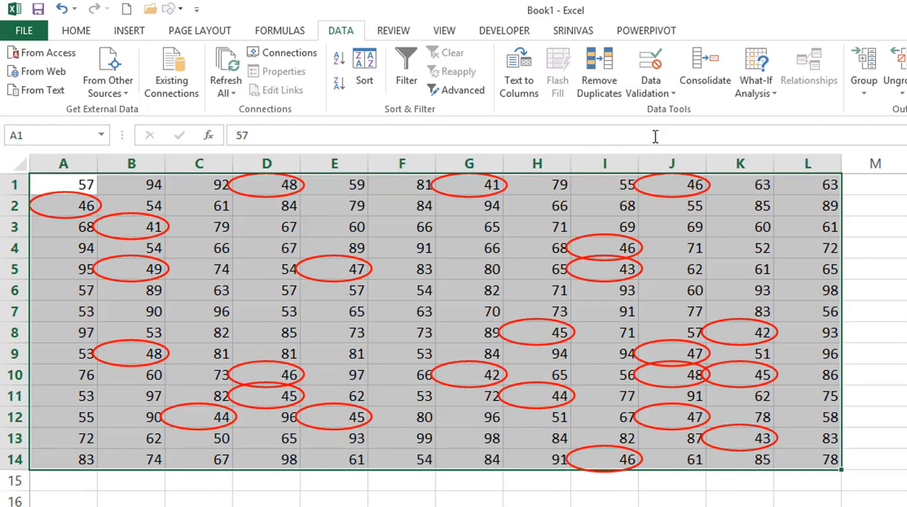
left_click(661, 93)
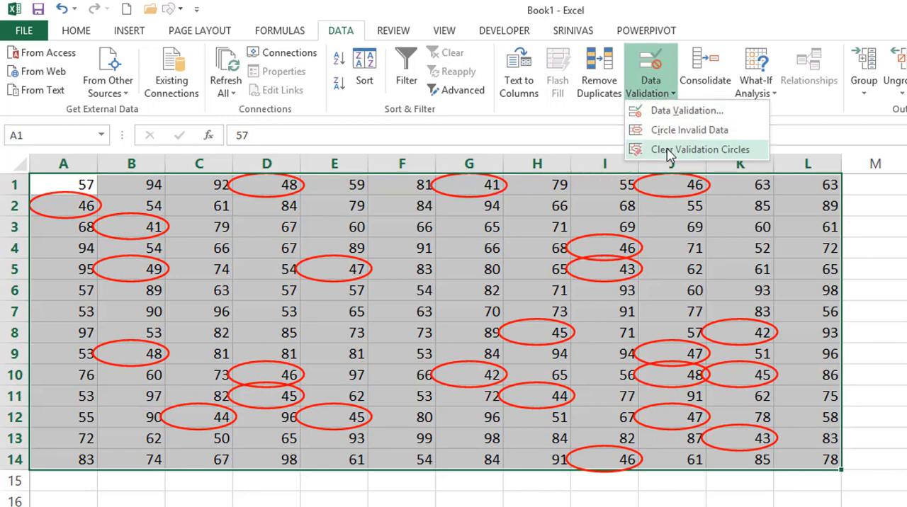
left_click(719, 150)
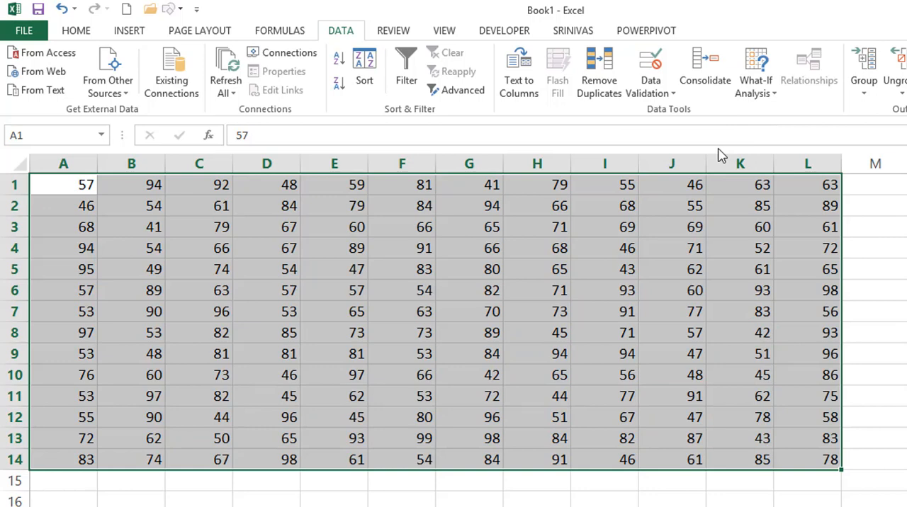
Clear all data validation settings from A1:L14.
left_click(626, 81)
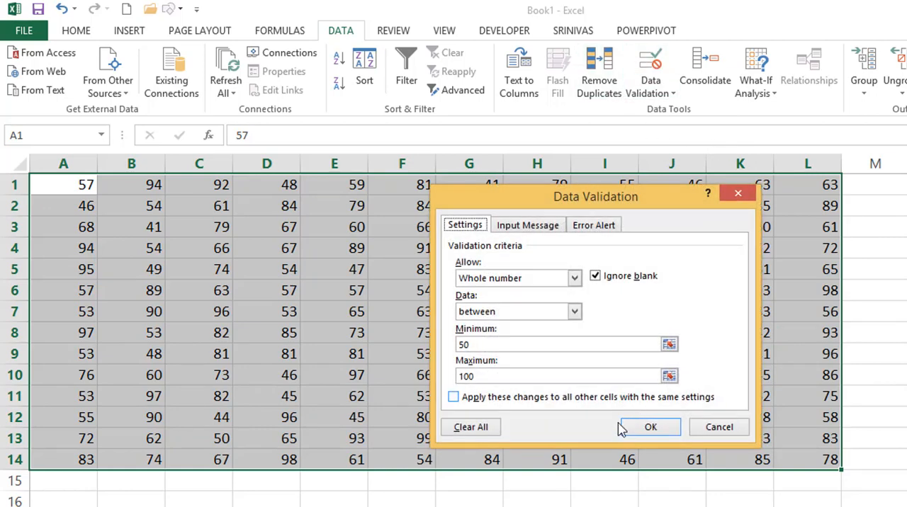
left_click(471, 427)
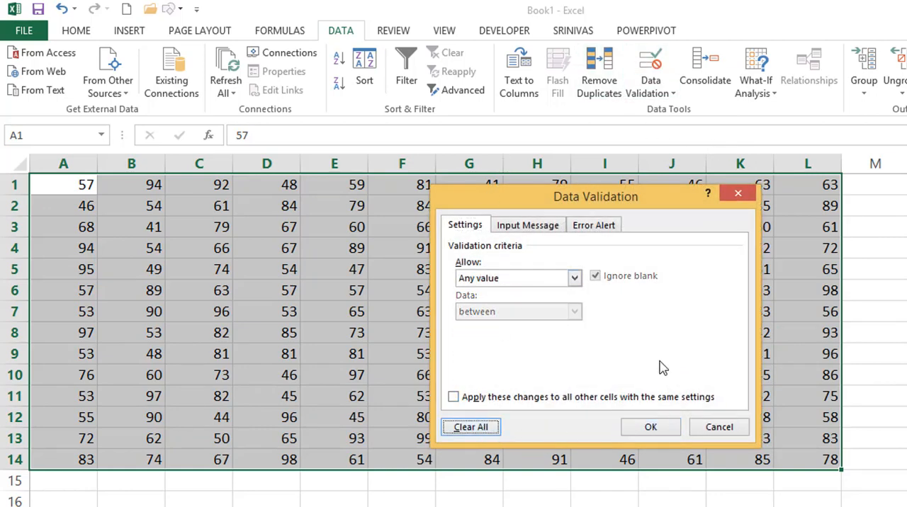
left_click(649, 427)
left_click(645, 434)
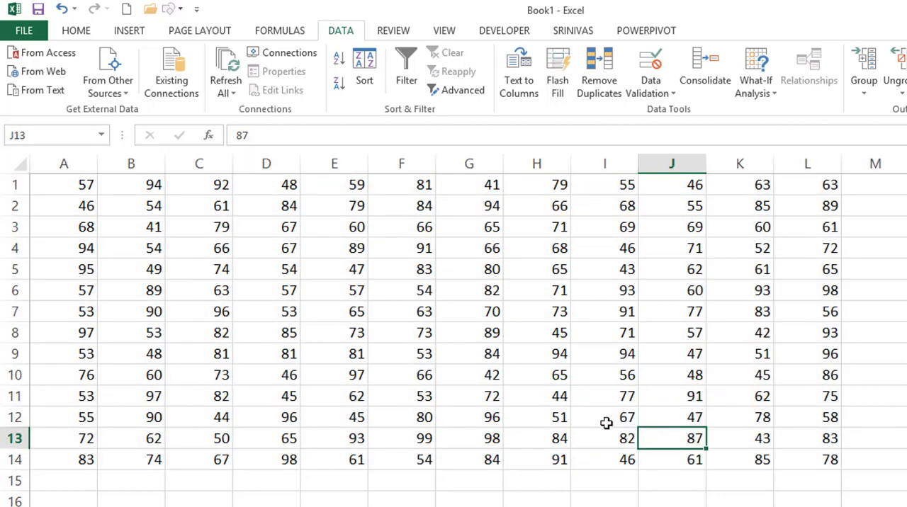
Review D4's data validation options, covering the allowed types, input message and error alert styles, and leave without applying changes.
left_click(277, 251)
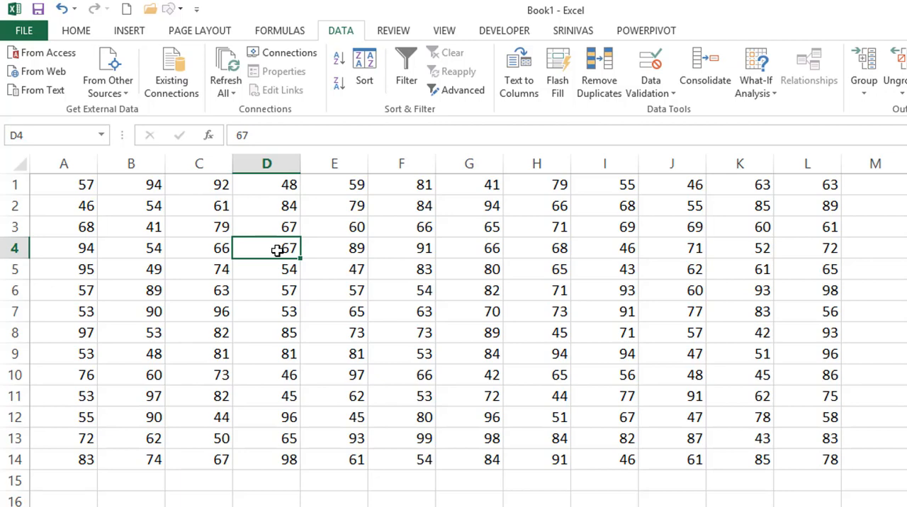
key("alt+a")
key("v")
key("v")
left_click(488, 282)
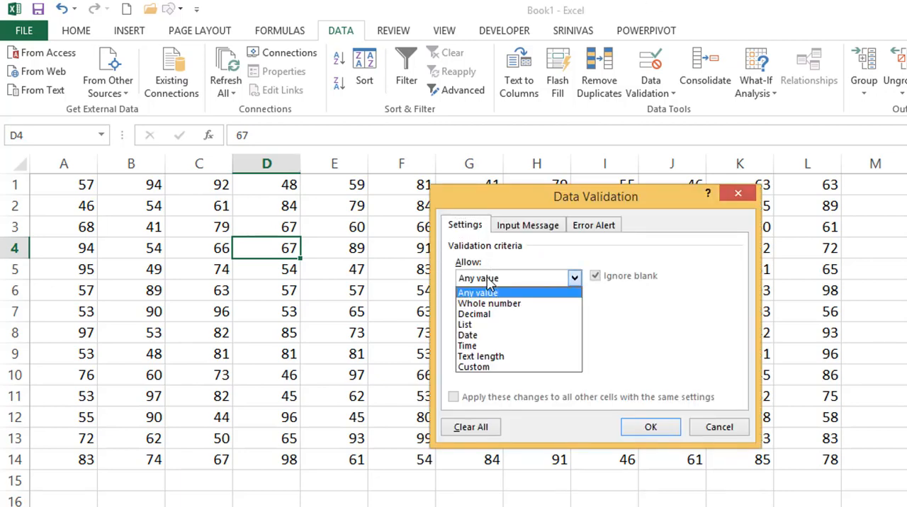
left_click(508, 228)
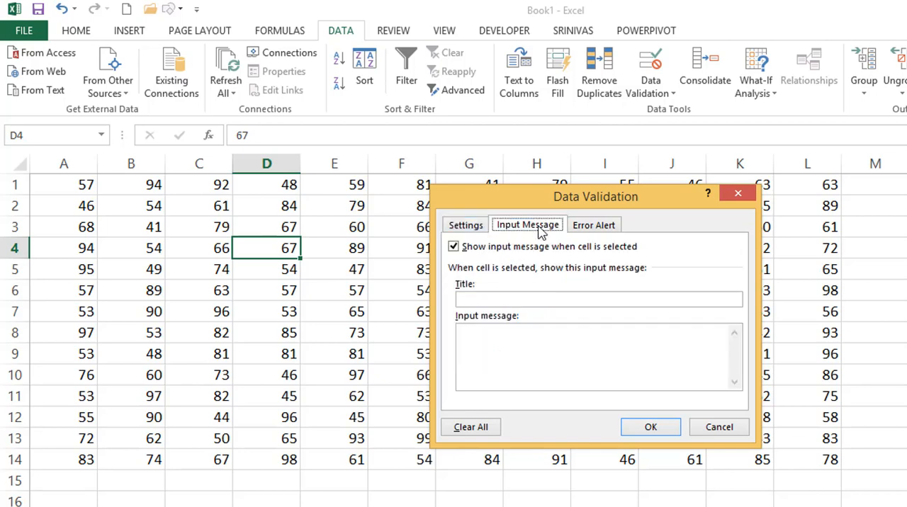
left_click(584, 227)
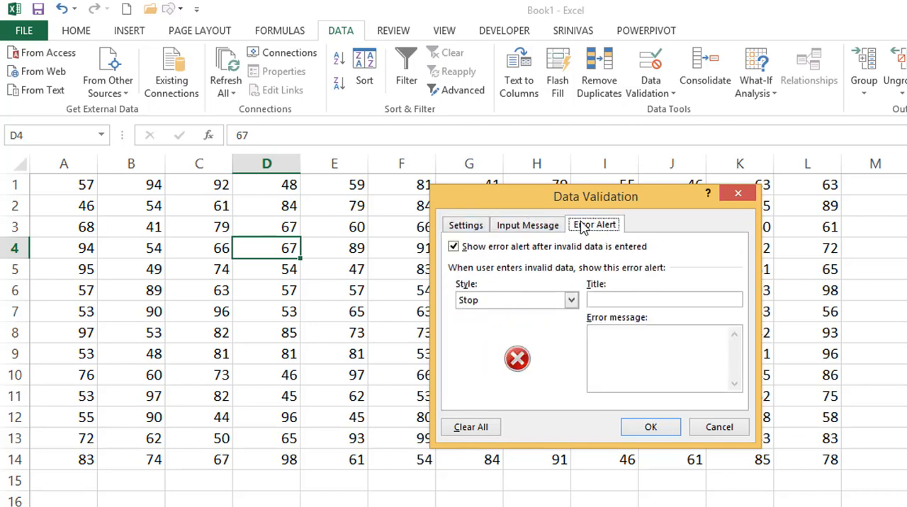
left_click(506, 303)
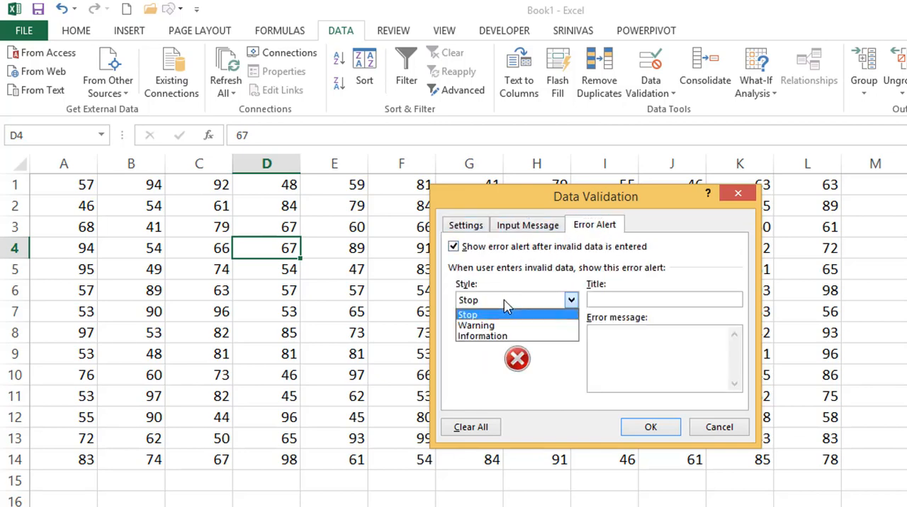
left_click(622, 285)
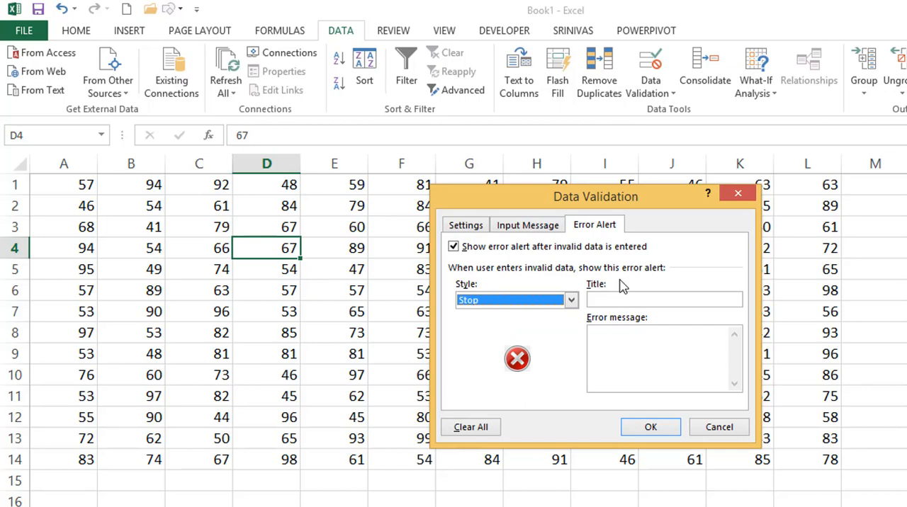
key("Escape")
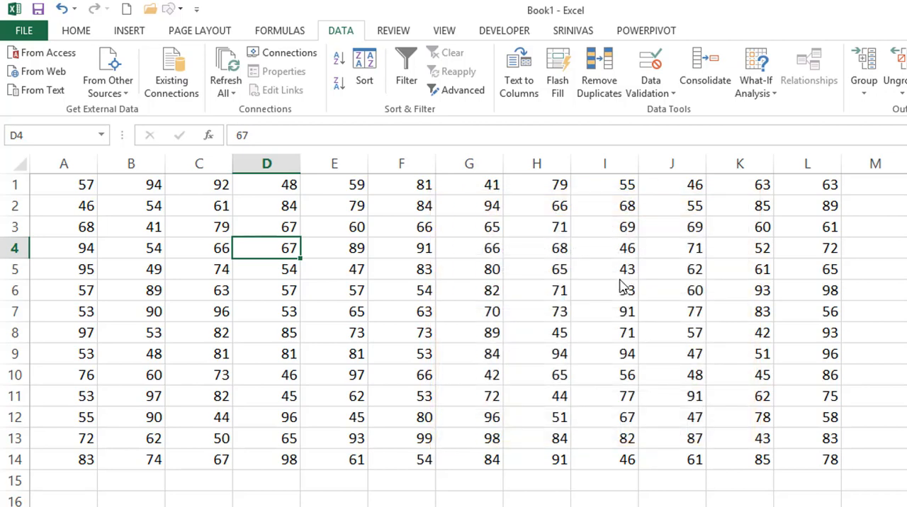